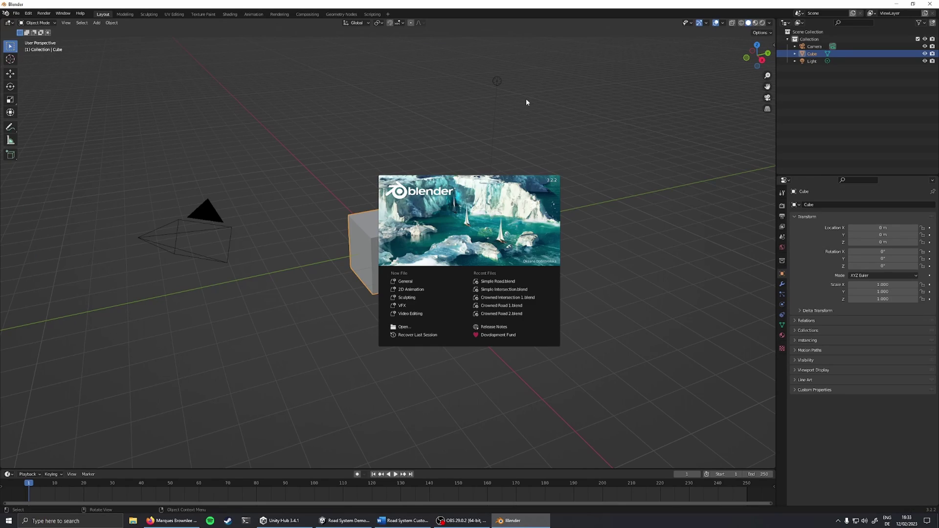
# Step: Dismiss the splash screen and delete all default objects from the scene
pyautogui.click(526, 98)
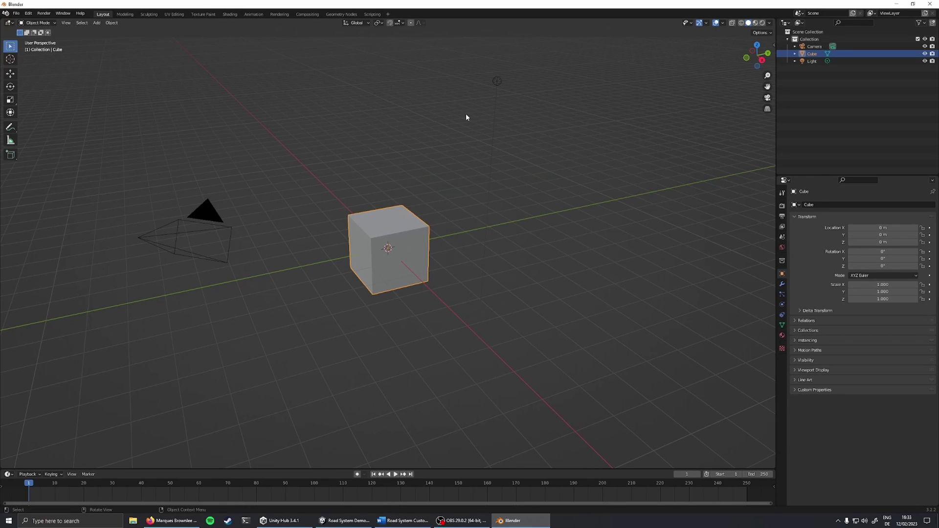
pyautogui.press('a')
pyautogui.press('x')
pyautogui.click(432, 132)
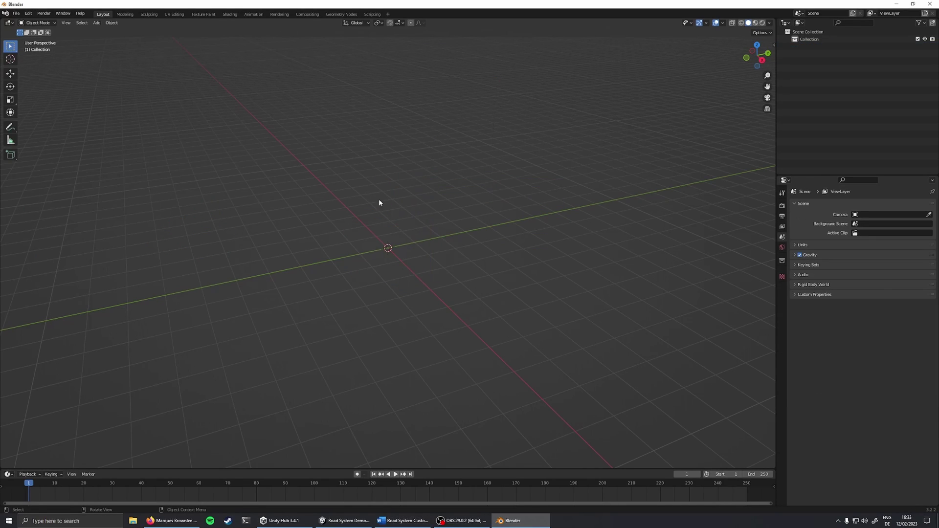
# Step: Add a plane mesh at the origin and scale up its geometry in Edit Mode as the road surface
pyautogui.hotkey('shift', 'a')
pyautogui.moveTo(357, 230)
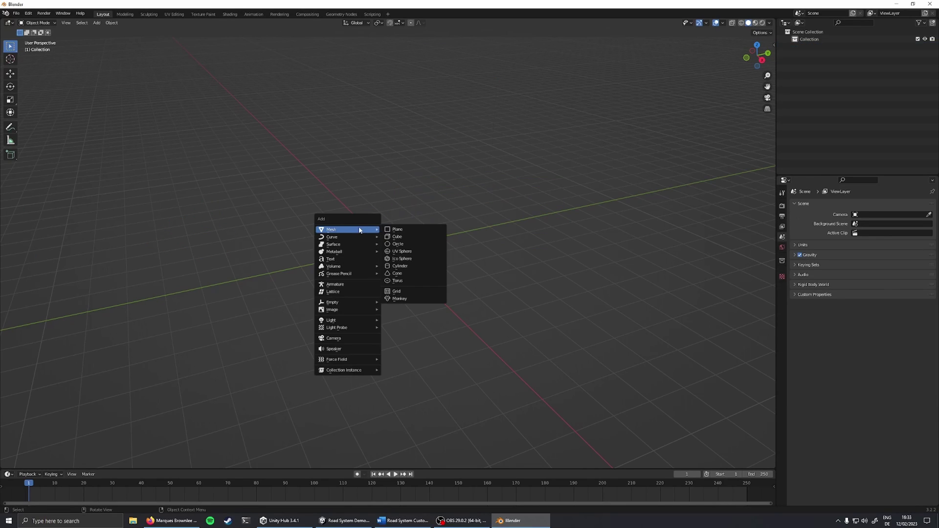
pyautogui.click(415, 229)
pyautogui.press('Tab')
pyautogui.press('s')
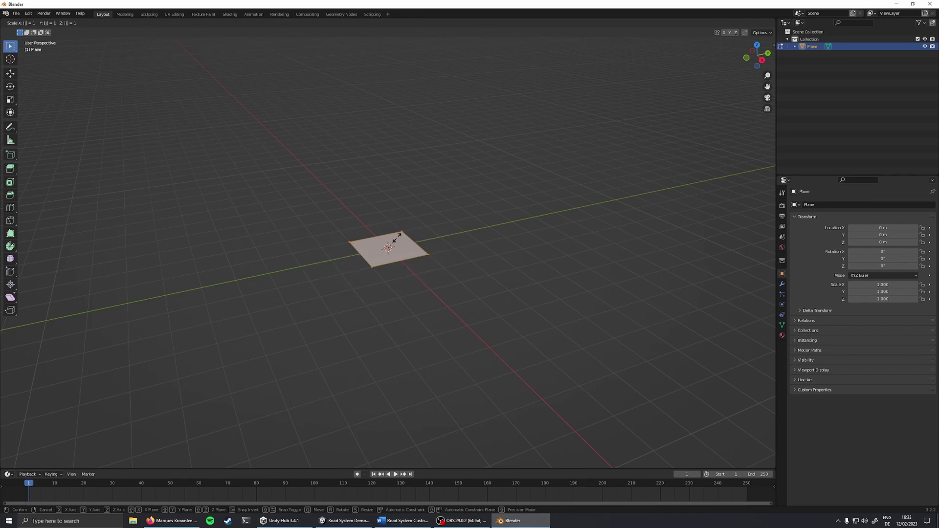
pyautogui.click(416, 217)
pyautogui.moveTo(415, 218); pyautogui.dragTo(465, 239, button='middle')
# Step: Extrude the plane's two opposite X-side edges slightly upward along Z to form the curbs
pyautogui.press('2')
pyautogui.click(446, 308)
pyautogui.keyDown('shift'); pyautogui.click(320, 215); pyautogui.keyUp('shift')
pyautogui.press('e')
pyautogui.press('z')
pyautogui.click(327, 220)
# Step: Extrude the upper edge of each curb outward along X to form a sidewalk strip on both sides of the road
pyautogui.click(324, 218)
pyautogui.press('e')
pyautogui.press('x')
pyautogui.click(305, 209)
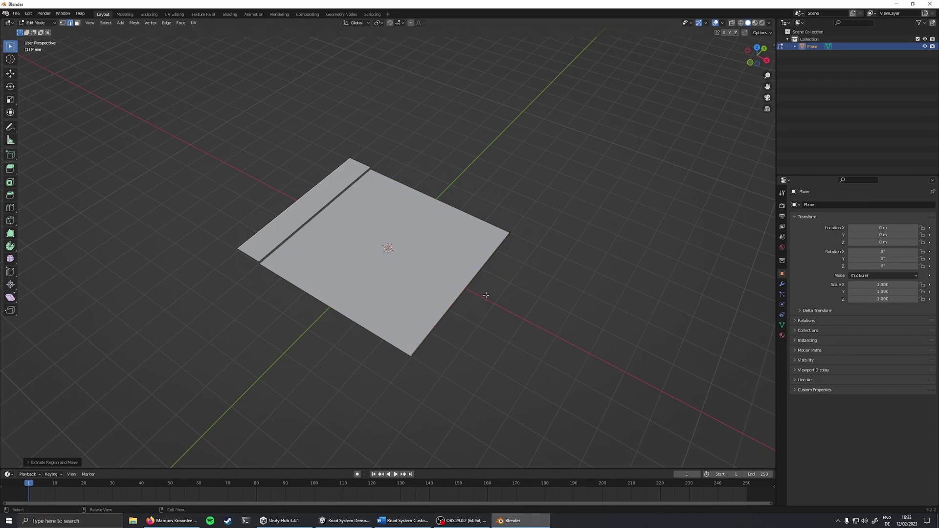
pyautogui.click(482, 294)
pyautogui.press('e')
pyautogui.press('x')
pyautogui.click(503, 297)
# Step: Save the file as Simple Road.blend in a new folder named Road Meshes inside the project's Assets folder
pyautogui.hotkey('ctrl', 's')
pyautogui.click(411, 159)
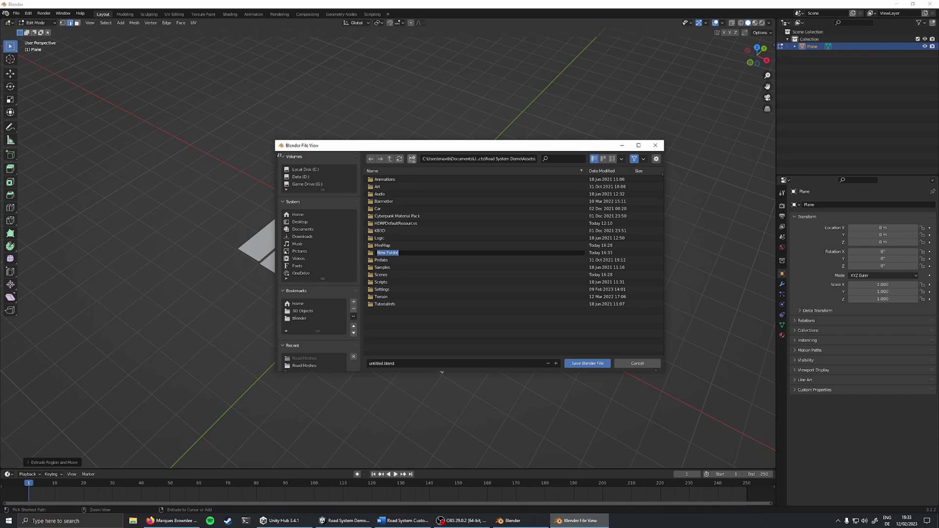
pyautogui.write('Road Meshes')
pyautogui.press('Return')
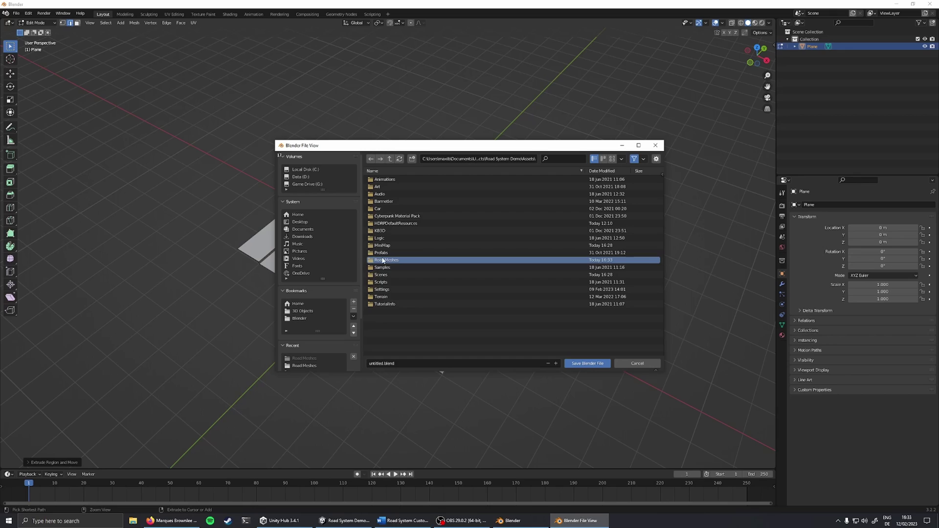
pyautogui.doubleClick(383, 260)
pyautogui.write('s')
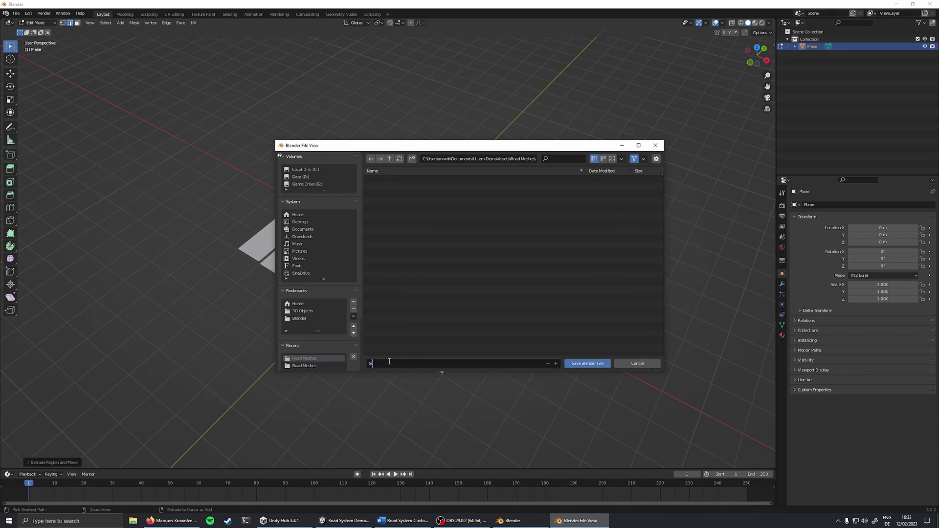
pyautogui.write('imple Road.blend')
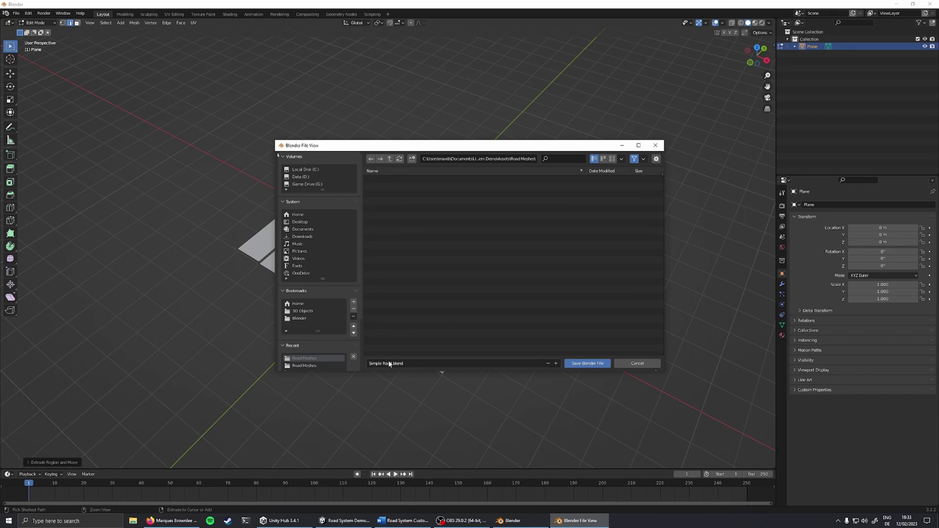
pyautogui.press('Return')
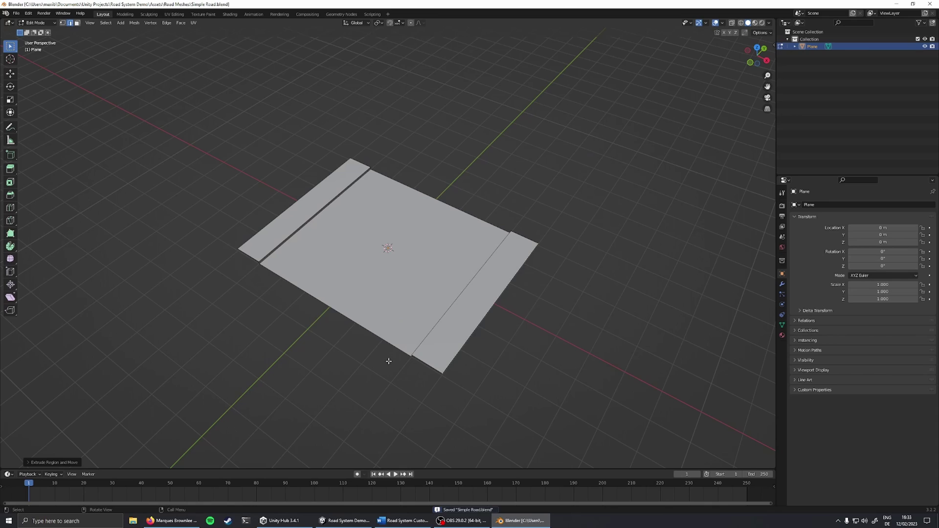
# Step: Save a copy of the road file as Simple Intersection.blend in the same folder
pyautogui.hotkey('ctrl', 'shift', 's')
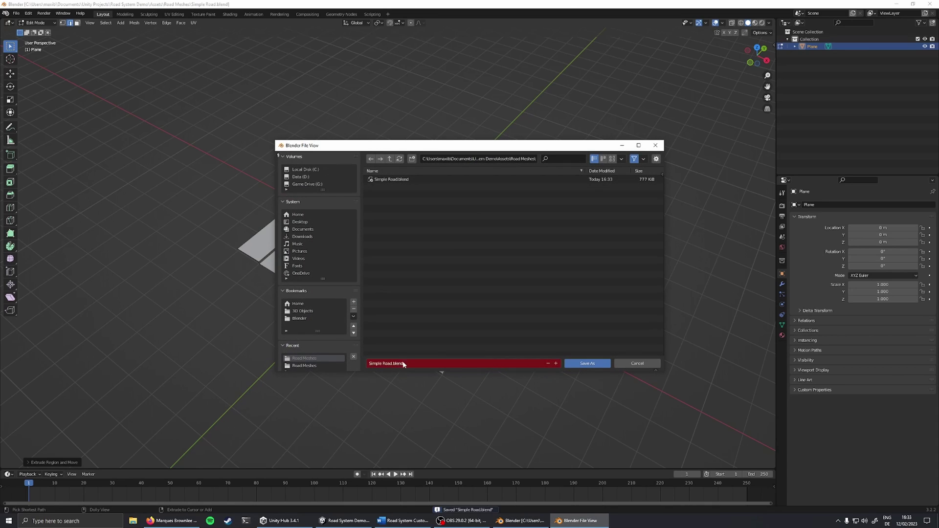
pyautogui.write('Simple Intersection')
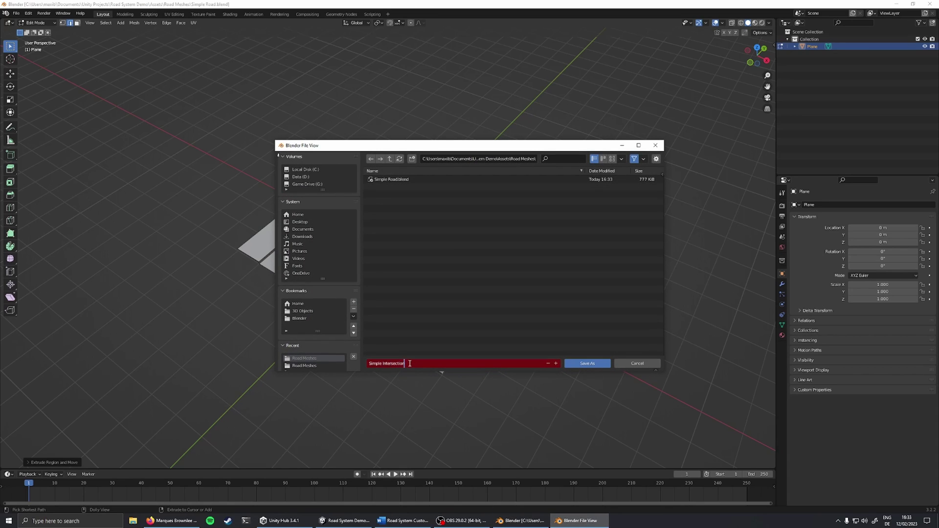
pyautogui.press('Return')
# Step: Extrude the end edges of the road and sidewalks outward along Y to lengthen the mesh at both ends
pyautogui.keyDown('alt'); pyautogui.click(522, 239); pyautogui.keyUp('alt')
pyautogui.press('e')
pyautogui.press('y')
pyautogui.click(536, 203)
# Step: Delete the middle sidewalk faces on both sides of the road, keeping the raised corner pieces
pyautogui.press('3')
pyautogui.click(481, 274)
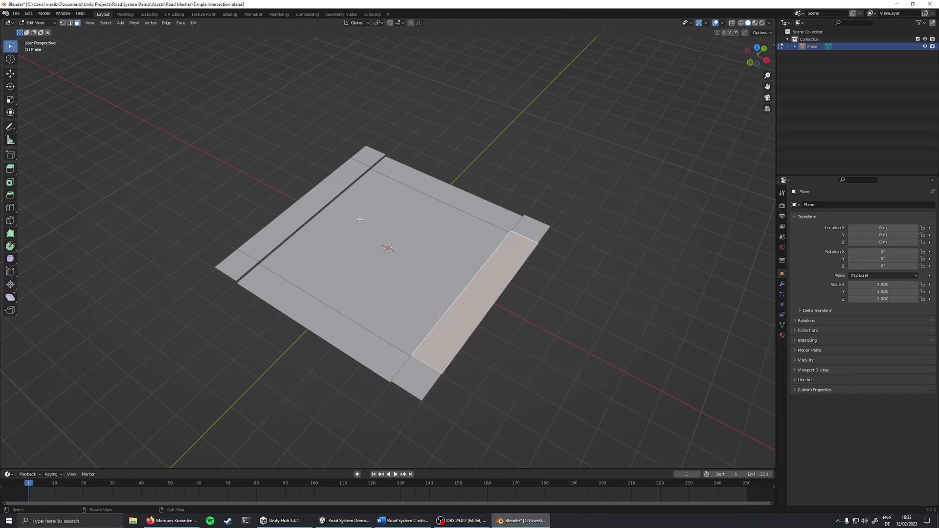
pyautogui.keyDown('shift'); pyautogui.click(308, 211); pyautogui.keyUp('shift')
pyautogui.press('x')
pyautogui.click(357, 247)
# Step: Extrude the road-level side edges outward along X to fill the gaps between the raised corners
pyautogui.hotkey('ctrl', 'shift', 'z')
pyautogui.hotkey('ctrl', 'shift', 'z')
pyautogui.hotkey('ctrl', 'shift', 'z')
pyautogui.hotkey('ctrl', 'shift', 'z')
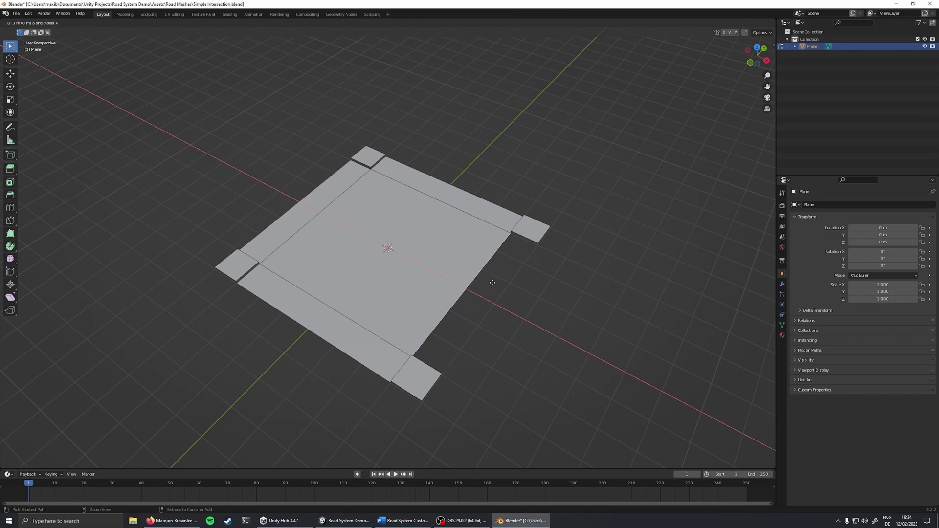
pyautogui.click(361, 166)
# Step: Fill the open curb sides of the raised corner pieces and save the intersection file
pyautogui.moveTo(360, 166); pyautogui.dragTo(207, 179, button='middle')
pyautogui.scroll(4, 206, 180)
pyautogui.click(195, 181)
pyautogui.click(515, 147)
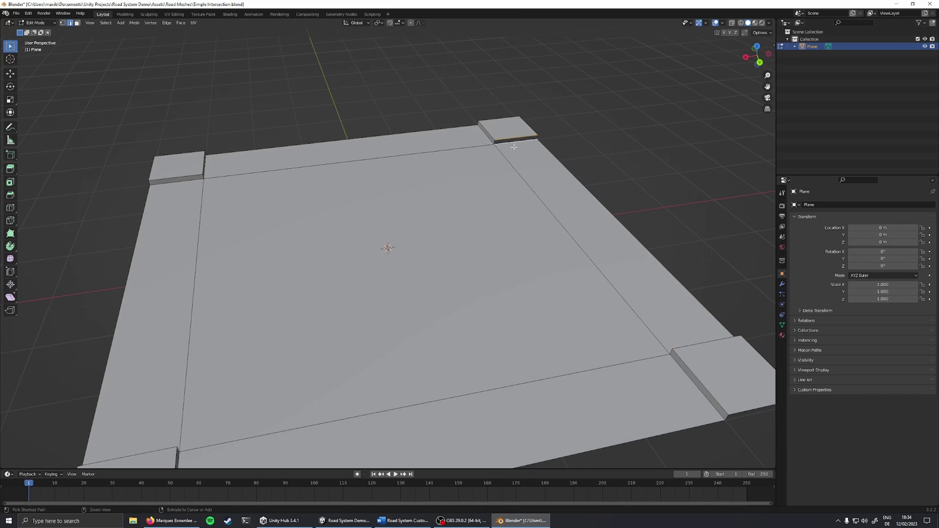
pyautogui.hotkey('ctrl', 's')
# Step: UV-unwrap all faces of the intersection mesh
pyautogui.scroll(-4, 411, 207)
pyautogui.press('a')
pyautogui.press('u')
pyautogui.click(387, 240)
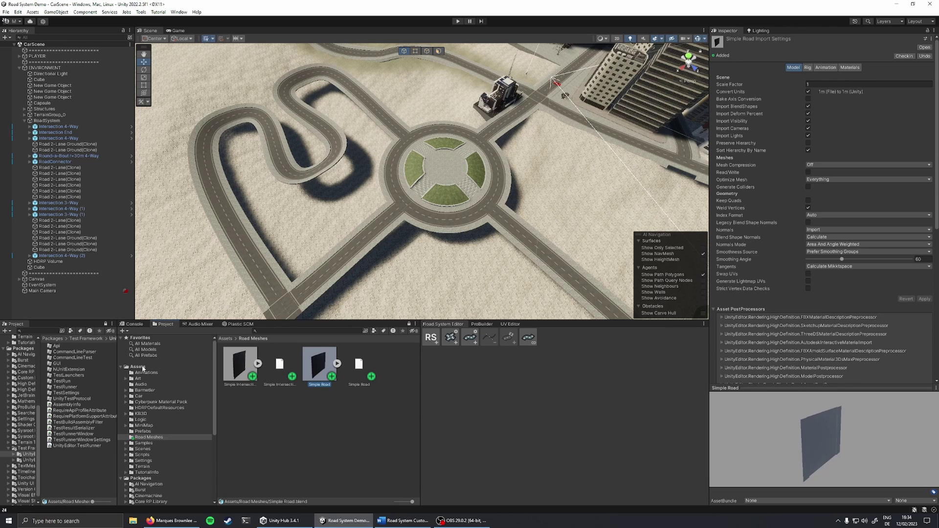
# Step: In Unity, create a folder named Road Prefabs inside the project's Assets folder
pyautogui.click(142, 368)
pyautogui.rightClick(142, 369)
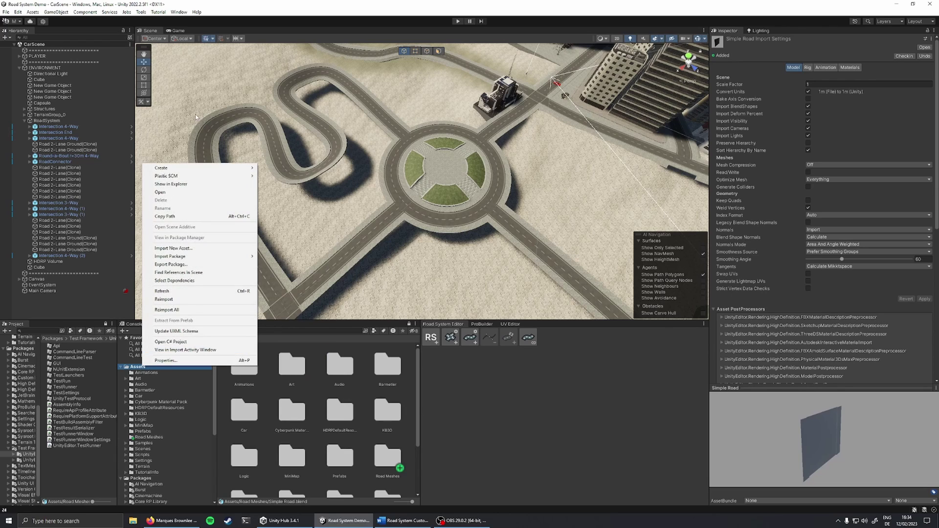
pyautogui.moveTo(166, 171)
pyautogui.click(274, 123)
pyautogui.write('Road P')
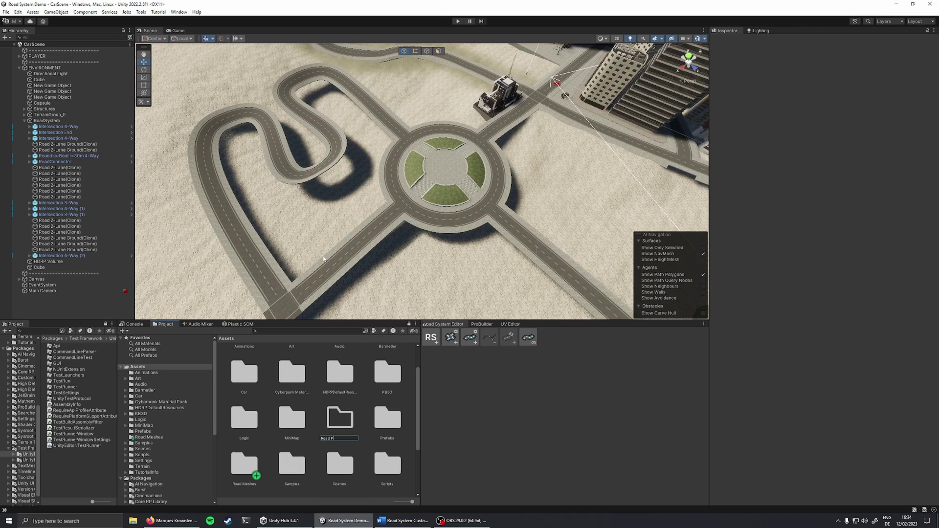
pyautogui.write('refabs')
pyautogui.press('Return')
# Step: Create a prefab named Simple Intersection inside the Road Prefabs folder
pyautogui.doubleClick(339, 418)
pyautogui.rightClick(298, 410)
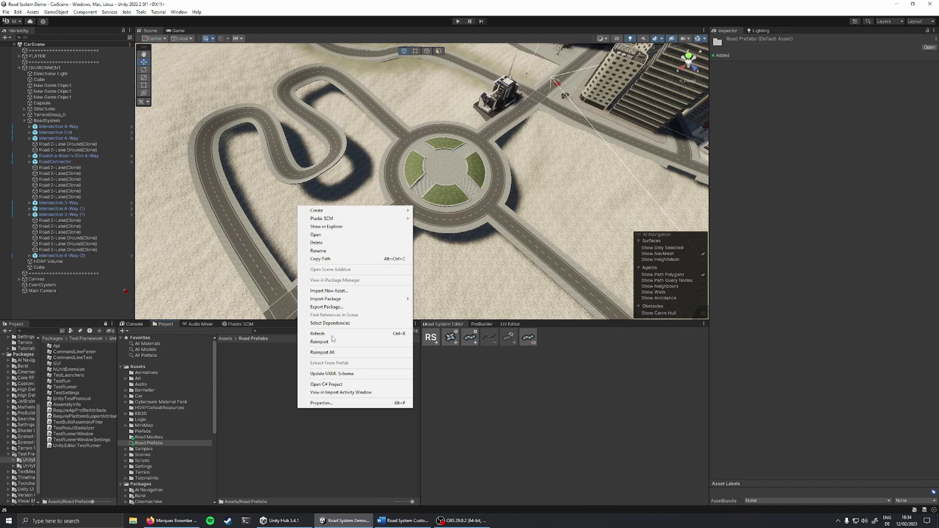
pyautogui.moveTo(344, 208)
pyautogui.click(429, 268)
pyautogui.write('Simple ')
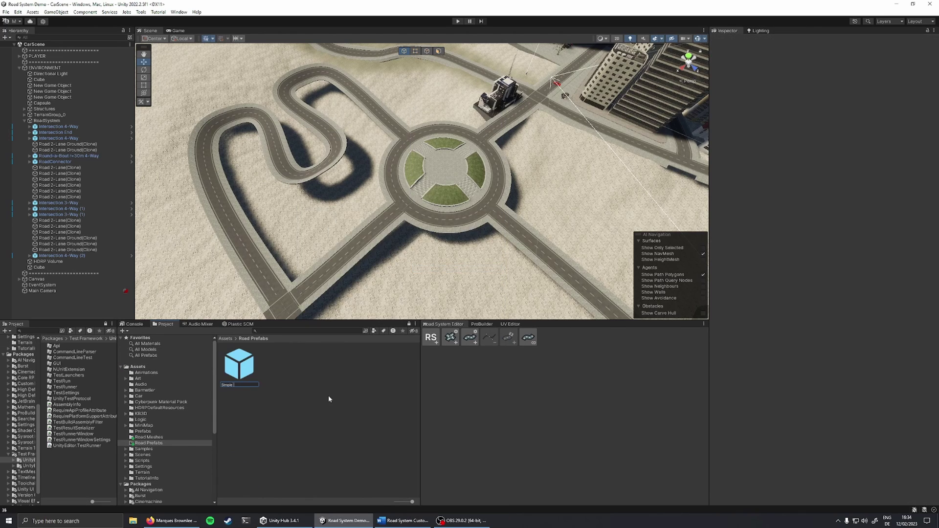
pyautogui.write('Intersection')
pyautogui.press('Return')
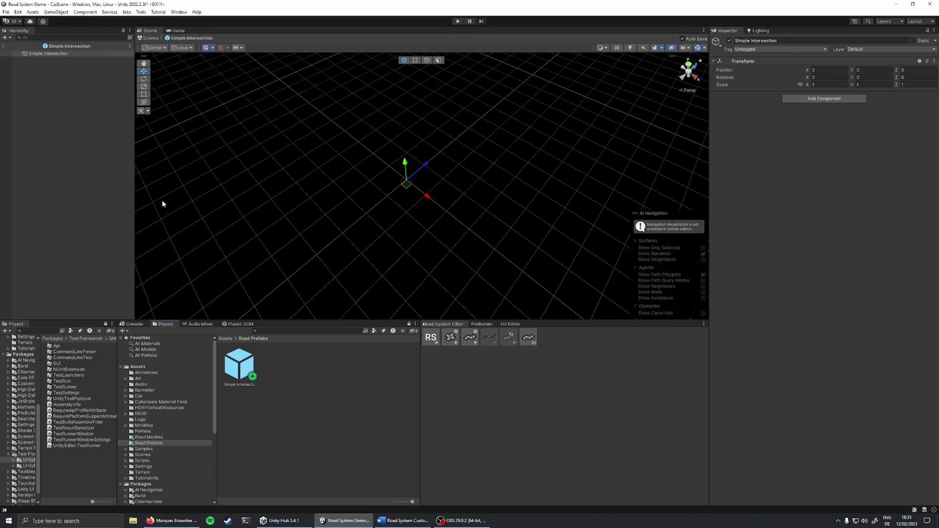
# Step: Add the Intersection script component to the root object of the Simple Intersection prefab
pyautogui.click(48, 53)
pyautogui.click(842, 98)
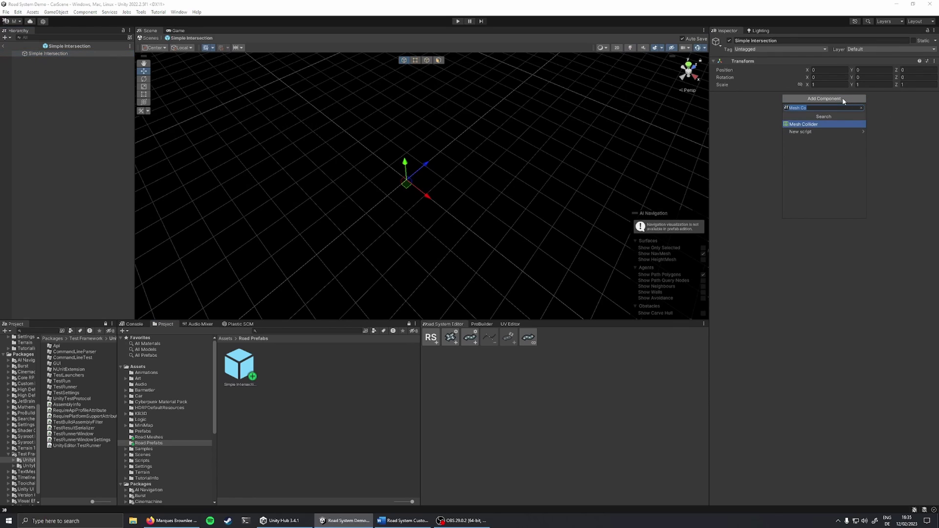
pyautogui.write('Intersection')
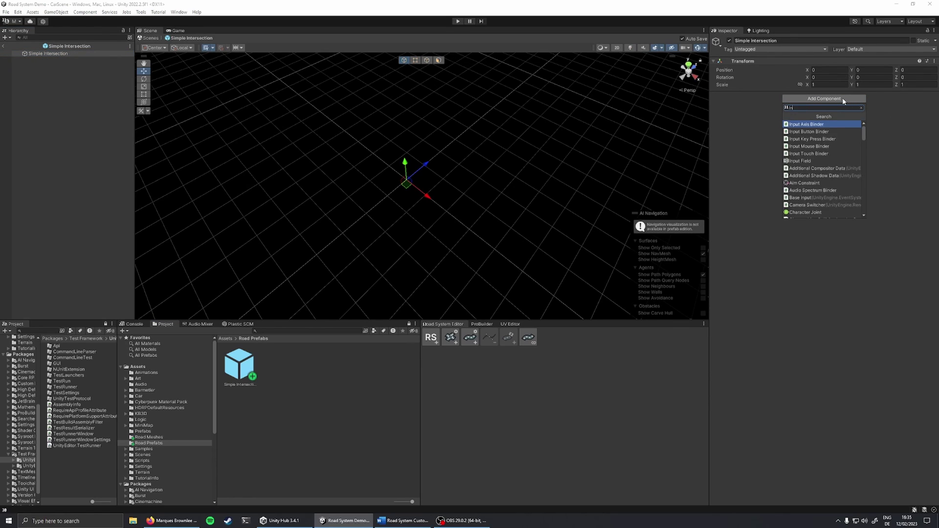
pyautogui.press('Return')
# Step: Place the Simple Intersection model from Road Meshes under the prefab root and give it a Mesh Collider
pyautogui.click(149, 437)
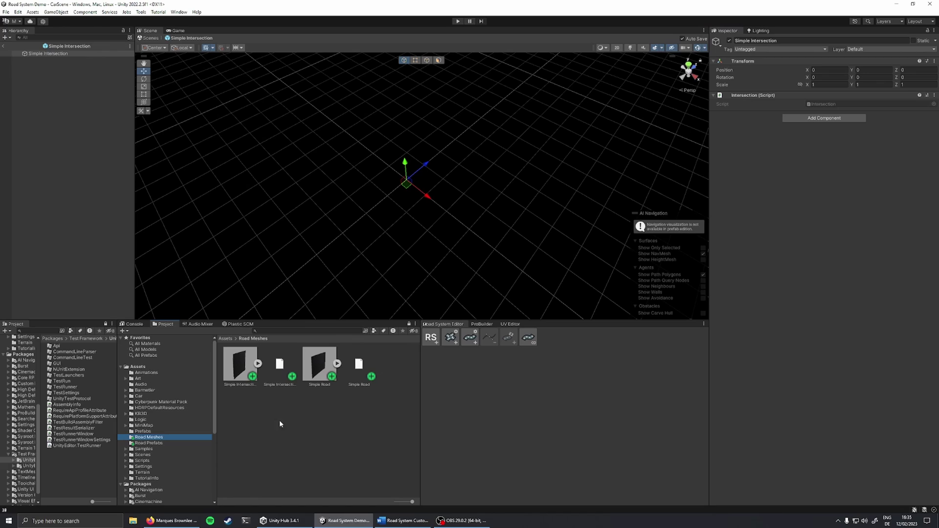
pyautogui.moveTo(239, 378); pyautogui.dragTo(45, 54)
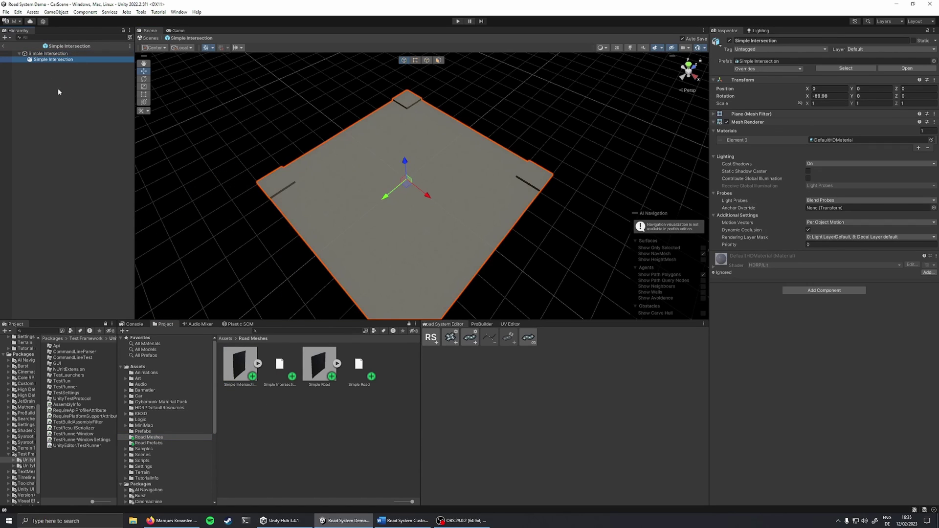
pyautogui.click(808, 290)
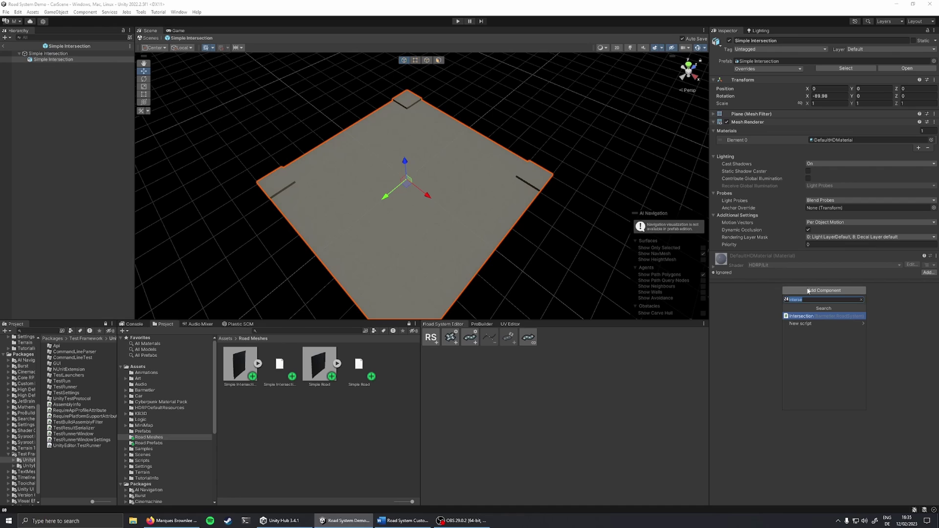
pyautogui.write('mesh')
pyautogui.press('Return')
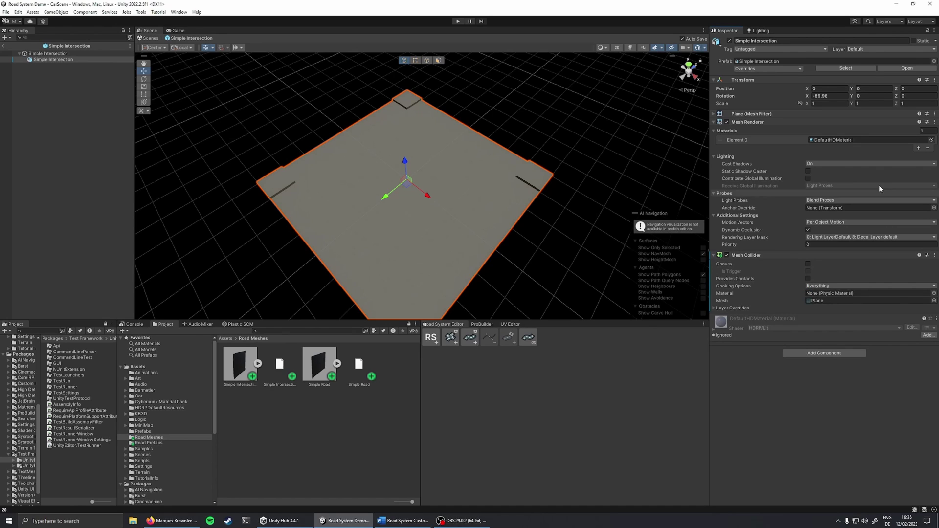
# Step: Assign the RS_Sidewalk_mat material to the intersection model's mesh renderer
pyautogui.click(931, 140)
pyautogui.write('sidewa')
pyautogui.click(787, 169)
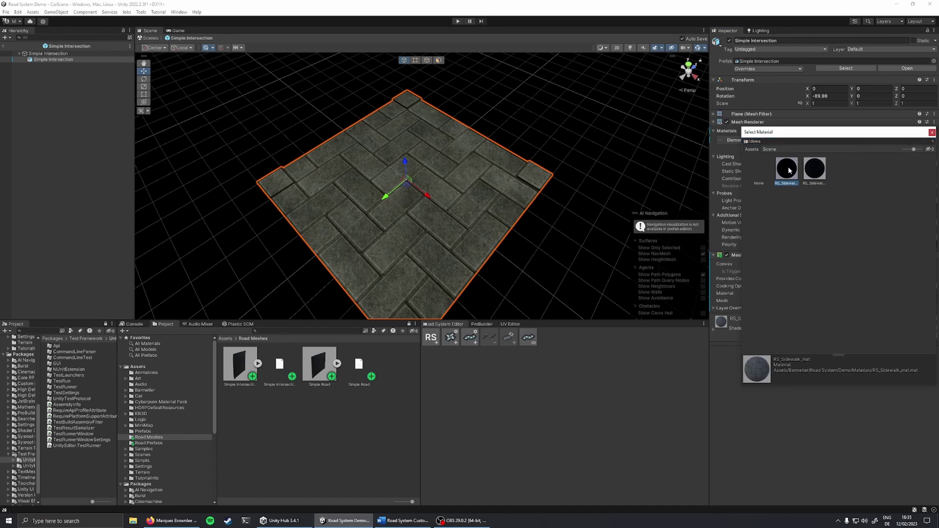
# Step: Create an empty child object named Anchor North under the prefab root
pyautogui.click(41, 54)
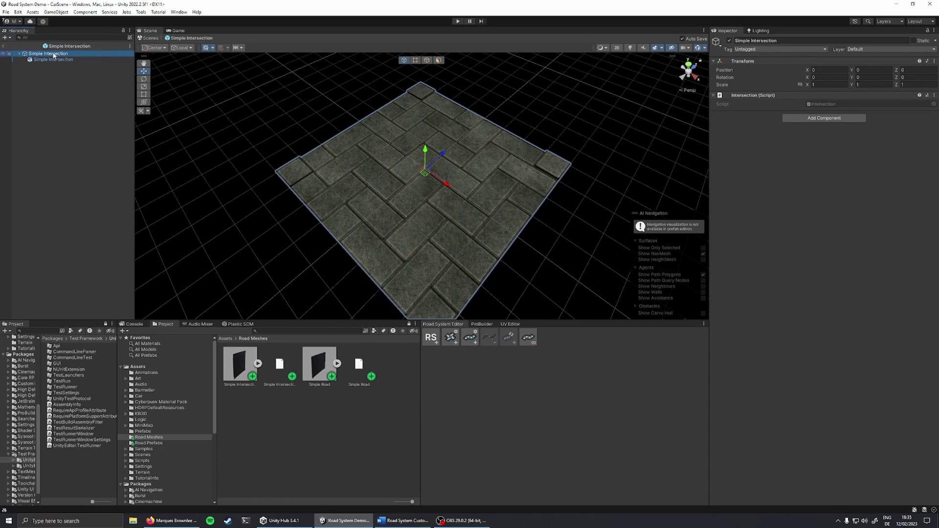
pyautogui.rightClick(54, 54)
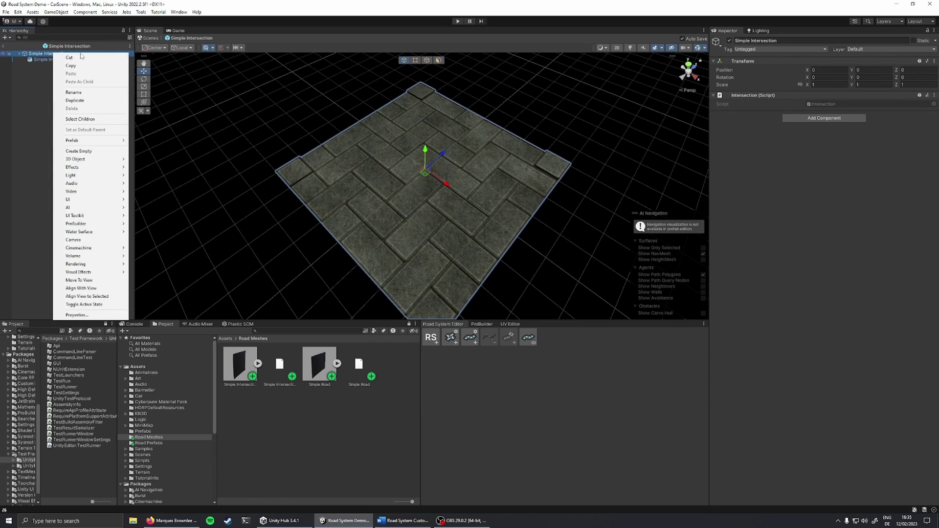
pyautogui.click(83, 151)
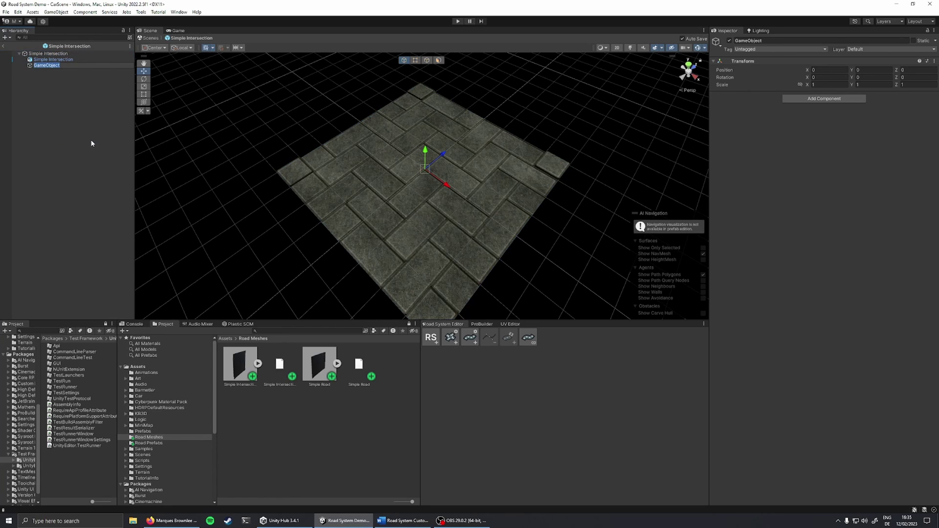
pyautogui.write('Anchor North')
pyautogui.press('Return')
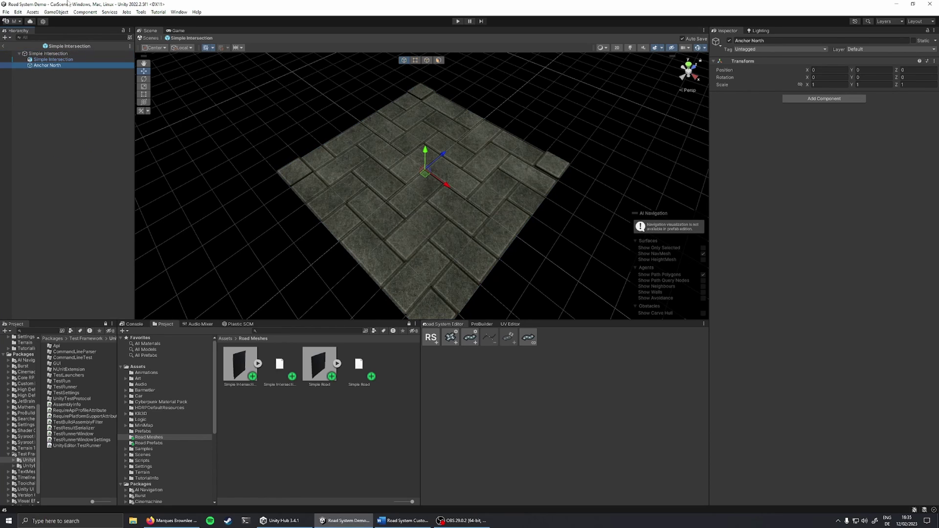
# Step: Move Anchor North along Z to 4 so it sits on the intersection's outer edge
pyautogui.moveTo(444, 157); pyautogui.dragTo(496, 117)
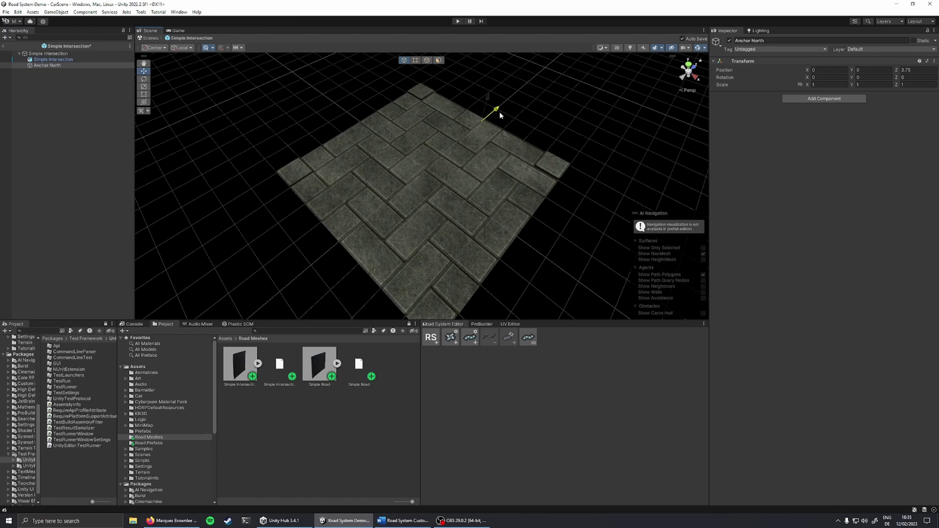
pyautogui.press('f')
pyautogui.scroll(6, 506, 151)
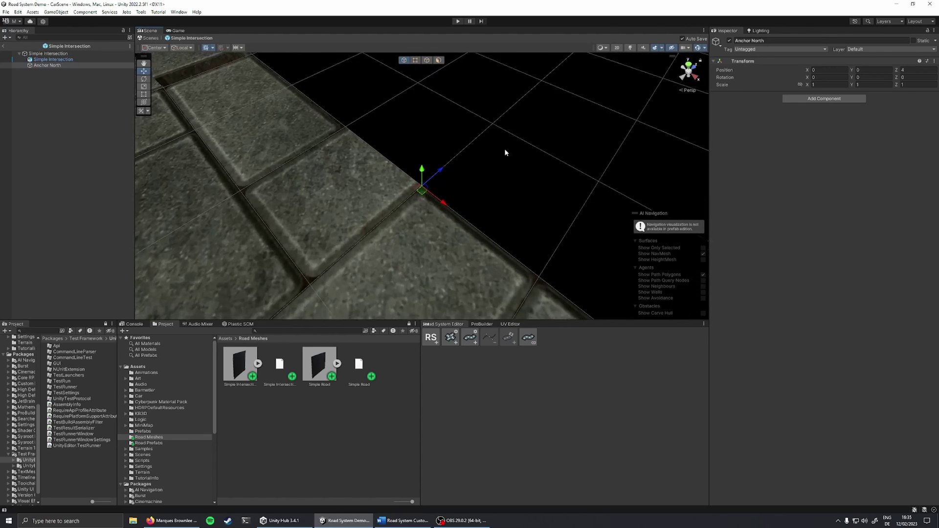
pyautogui.scroll(-1, 625, 70)
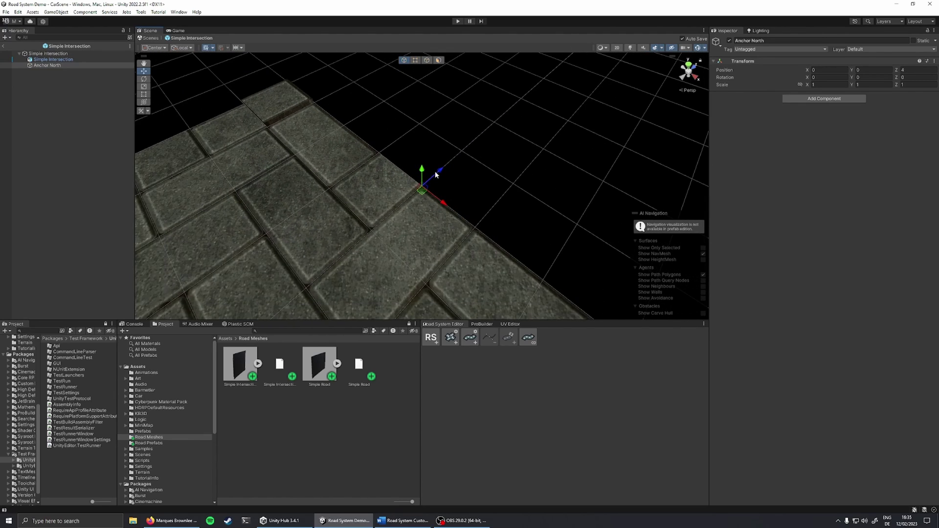
# Step: Add a Road Anchor component to Anchor North
pyautogui.click(831, 99)
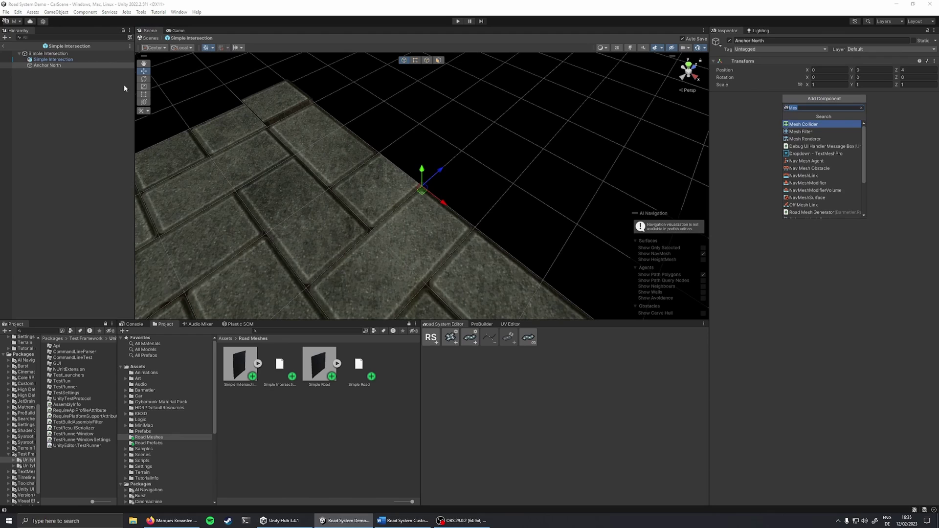
pyautogui.write('Ro')
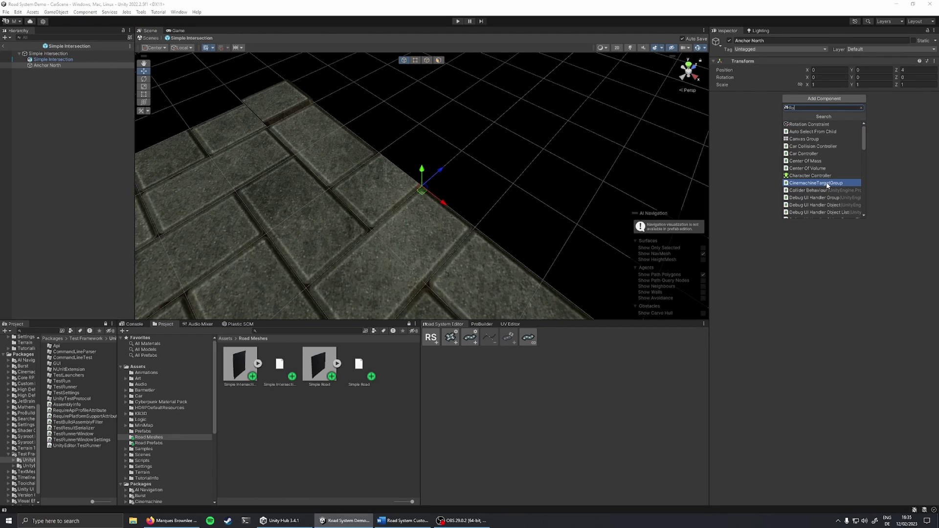
pyautogui.write('ad Anch')
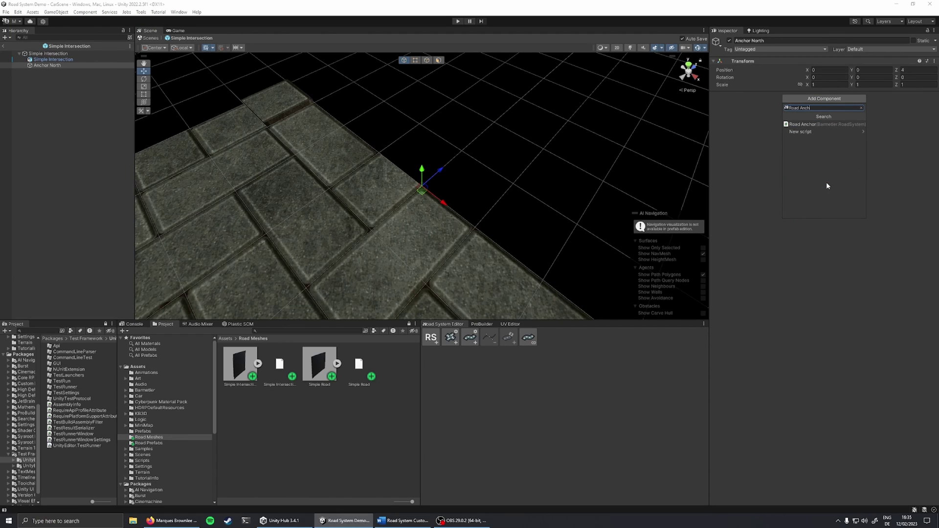
pyautogui.click(801, 124)
# Step: Duplicate Anchor North, moving the copy to the opposite edge at Z -4 and rotating it -180 degrees about Y
pyautogui.doubleClick(47, 66)
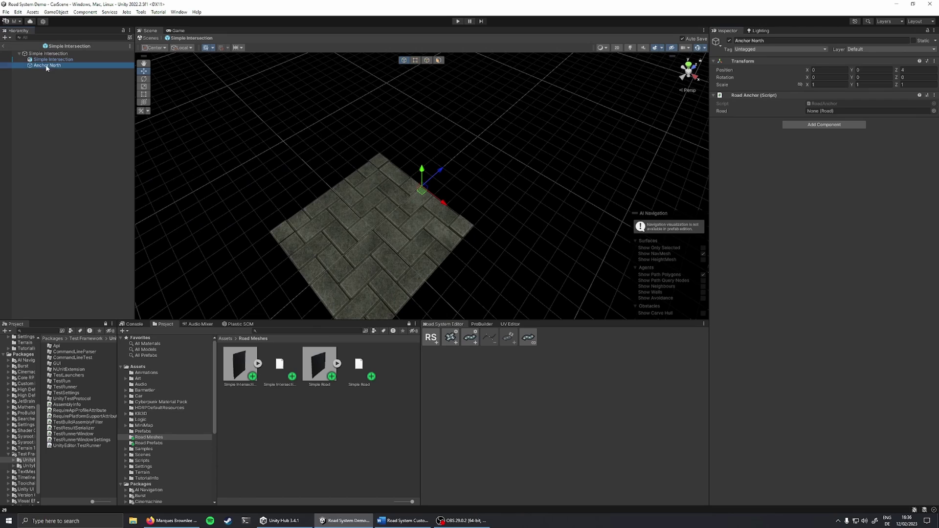
pyautogui.hotkey('ctrl', 'd')
pyautogui.moveTo(434, 175); pyautogui.dragTo(459, 140)
pyautogui.press('e')
pyautogui.press('w')
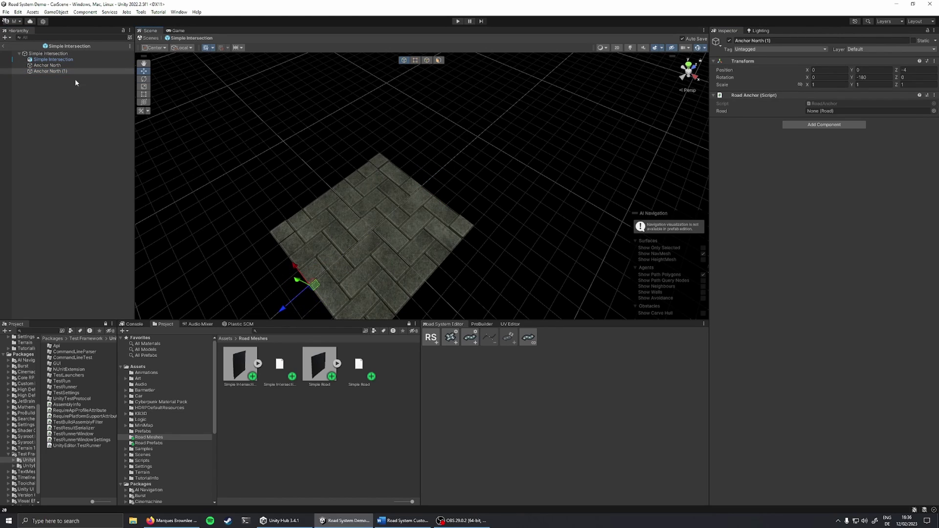
# Step: Rename the duplicated anchor on the opposite edge as Anchor South
pyautogui.click(64, 72)
pyautogui.press('F2')
pyautogui.press('BackSpace')
pyautogui.press('BackSpace')
pyautogui.press('BackSpace')
pyautogui.press('BackSpace')
pyautogui.press('BackSpace')
pyautogui.press('BackSpace')
pyautogui.press('BackSpace')
pyautogui.press('BackSpace')
pyautogui.press('BackSpace')
pyautogui.write('South')
pyautogui.press('Return')
# Step: Duplicate Anchor North and Anchor South together and rotate the copies 90 degrees about Y onto the remaining two edges
pyautogui.keyDown('ctrl'); pyautogui.click(57, 66); pyautogui.keyUp('ctrl')
pyautogui.hotkey('ctrl', 'd')
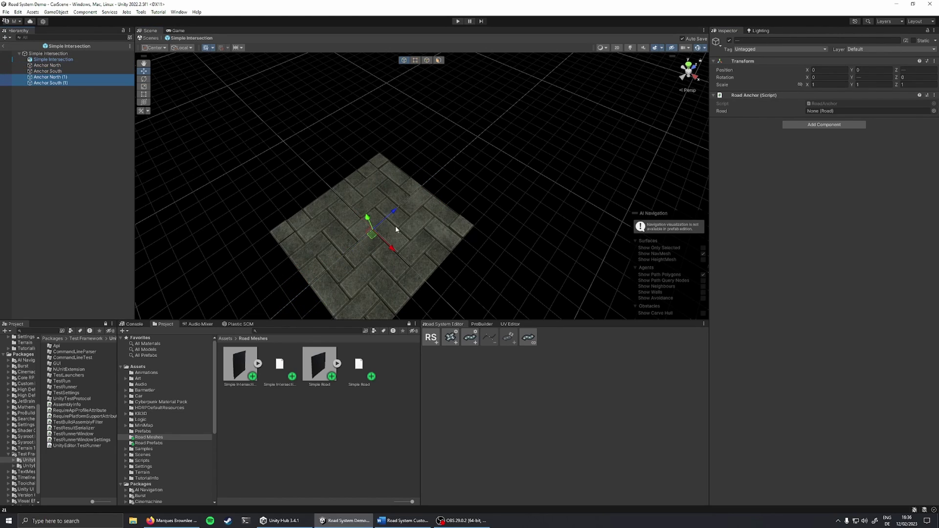
pyautogui.press('e')
pyautogui.moveTo(396, 229); pyautogui.dragTo(274, 260)
# Step: Rename the duplicate of Anchor North at X 4 as Anchor East
pyautogui.click(51, 77)
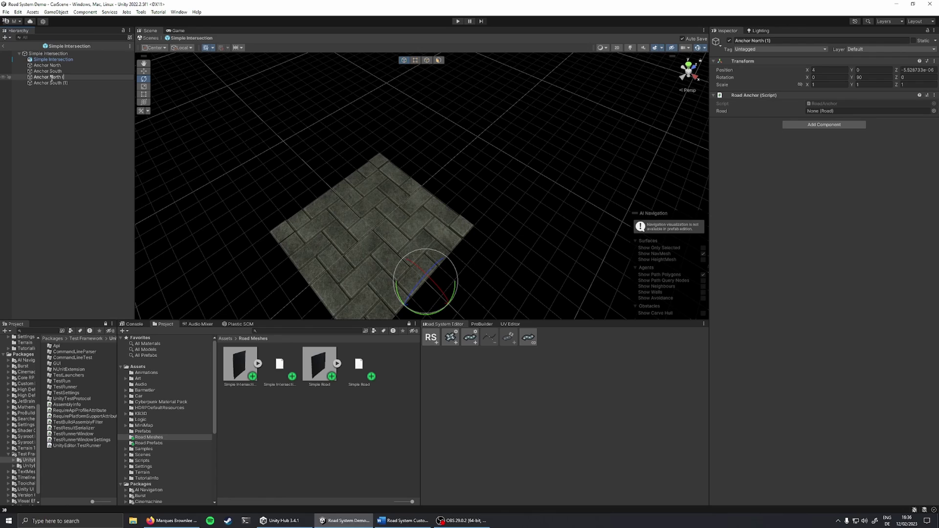
pyautogui.press('BackSpace')
pyautogui.press('BackSpace')
pyautogui.press('BackSpace')
pyautogui.press('BackSpace')
pyautogui.press('BackSpace')
pyautogui.press('BackSpace')
pyautogui.press('BackSpace')
pyautogui.write('East')
pyautogui.press('Return')
pyautogui.press('w')
# Step: Rename the duplicate of Anchor South at X -4 as Anchor West
pyautogui.click(65, 83)
pyautogui.press('F2')
pyautogui.press('Right')
pyautogui.press('BackSpace')
pyautogui.press('BackSpace')
pyautogui.press('BackSpace')
pyautogui.press('BackSpace')
pyautogui.press('BackSpace')
pyautogui.press('BackSpace')
pyautogui.press('BackSpace')
pyautogui.press('BackSpace')
pyautogui.press('BackSpace')
pyautogui.write('West')
pyautogui.press('Return')
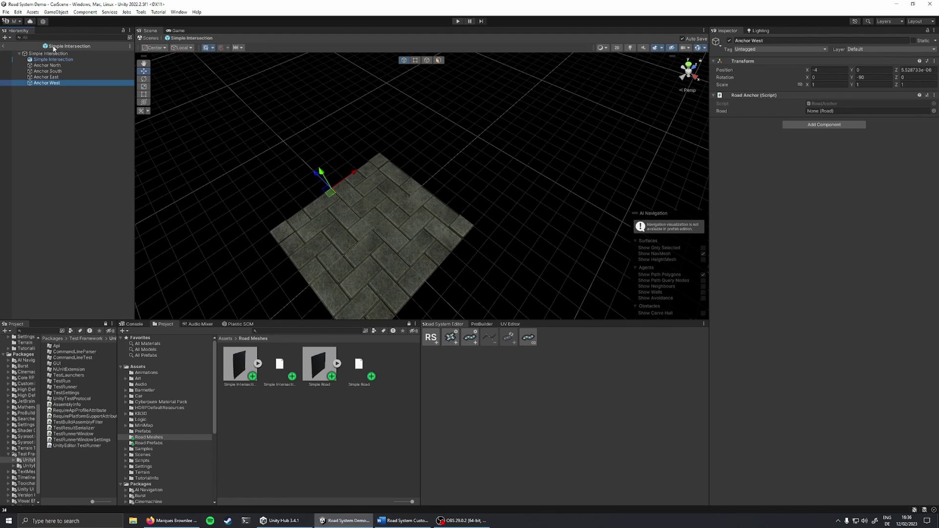
# Step: Leave the intersection prefab and create a new prefab named Simple Road in the Road Prefabs folder
pyautogui.moveTo(409, 256); pyautogui.dragTo(451, 199, button='middle')
pyautogui.scroll(2, 451, 199)
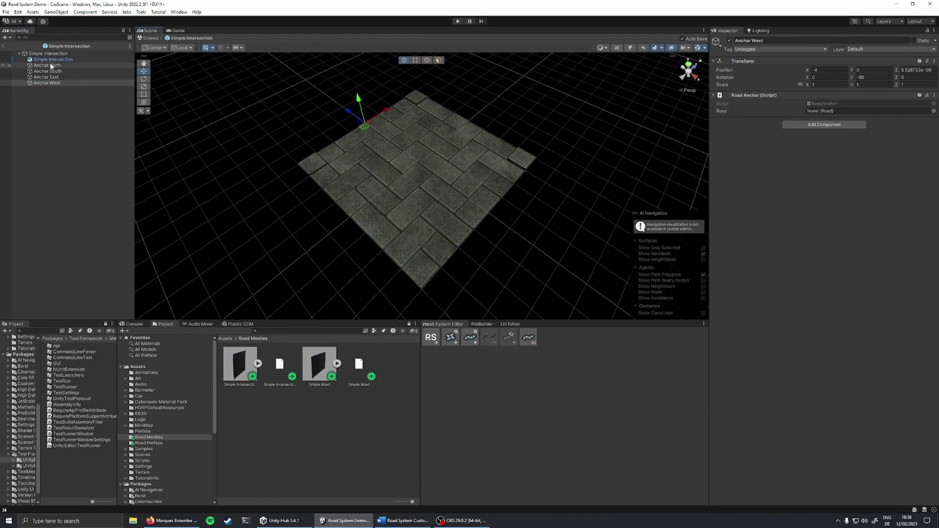
pyautogui.click(30, 54)
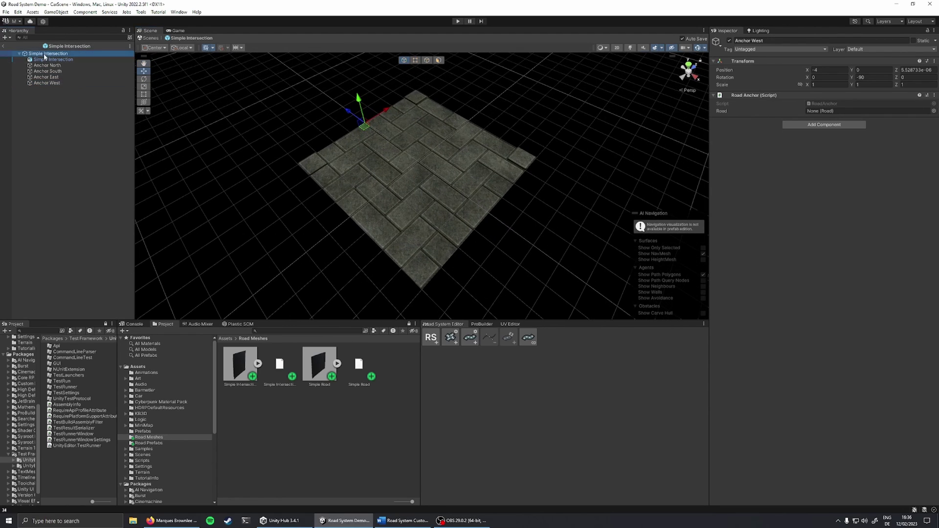
pyautogui.click(4, 46)
pyautogui.click(148, 443)
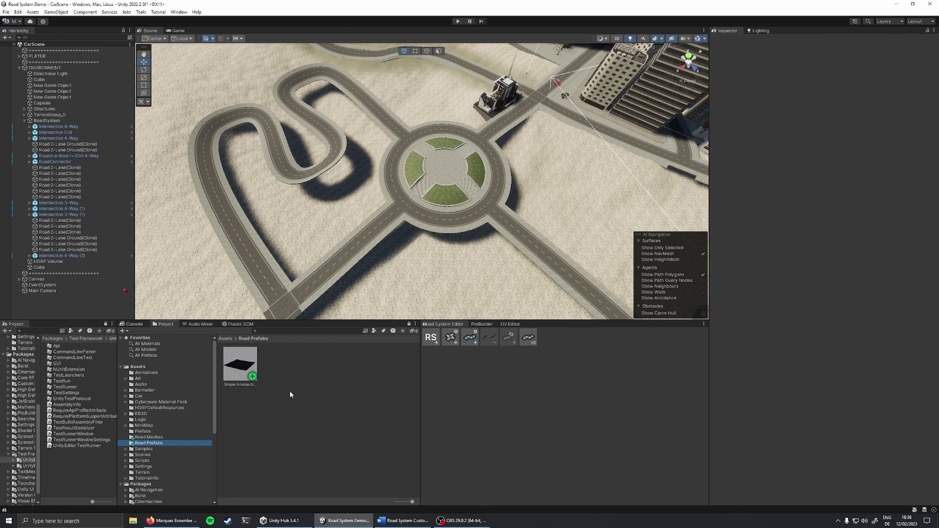
pyautogui.rightClick(289, 394)
pyautogui.moveTo(342, 192)
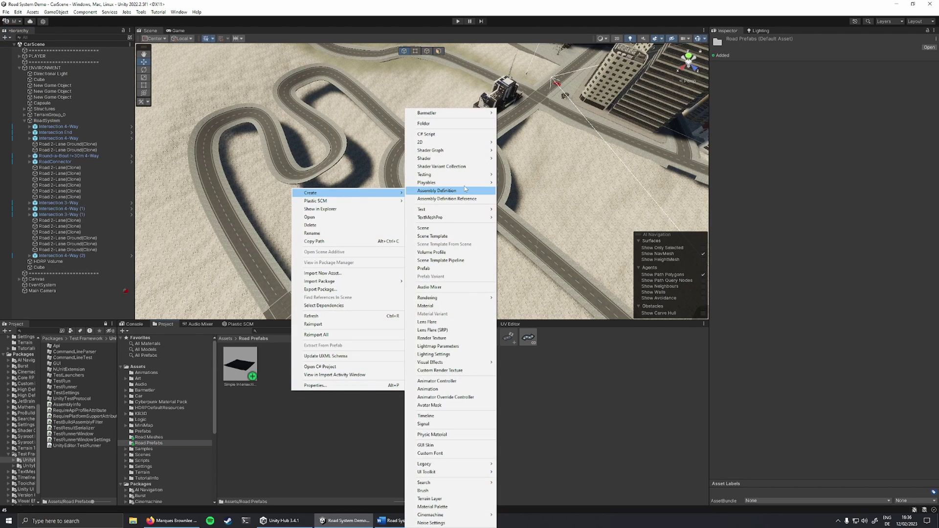
pyautogui.click(452, 270)
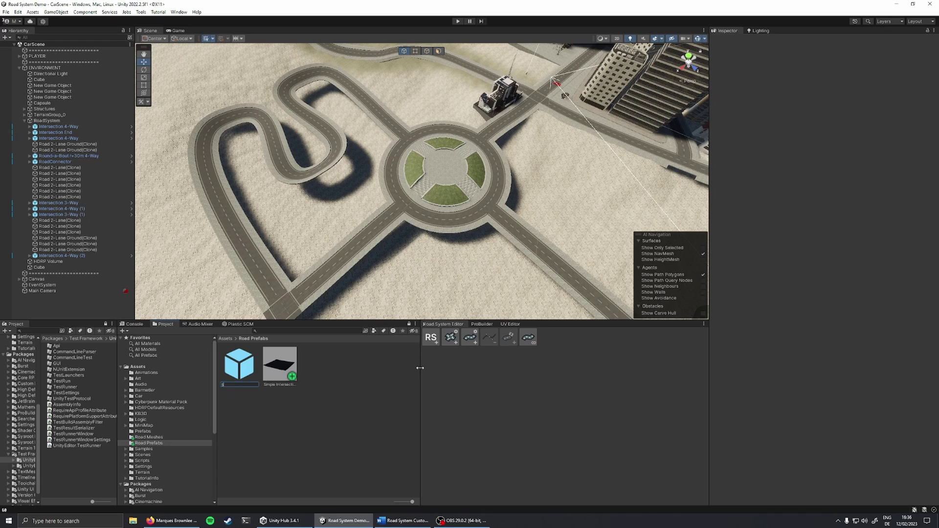
pyautogui.write('Simop')
pyautogui.hotkey('ctrl', 'a')
pyautogui.write('Simple Road')
pyautogui.press('Return')
# Step: Add the Road and Road Mesh Generator components to the Simple Road prefab
pyautogui.click(838, 100)
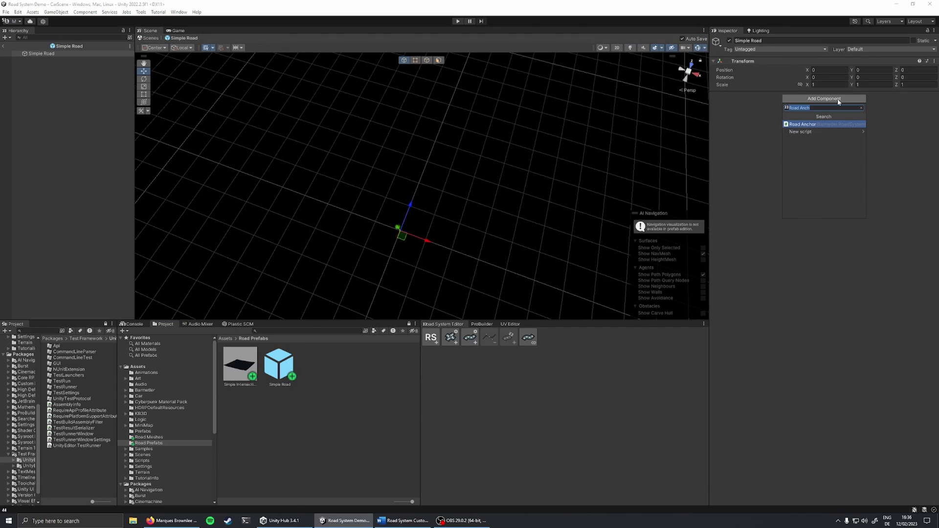
pyautogui.write('Road')
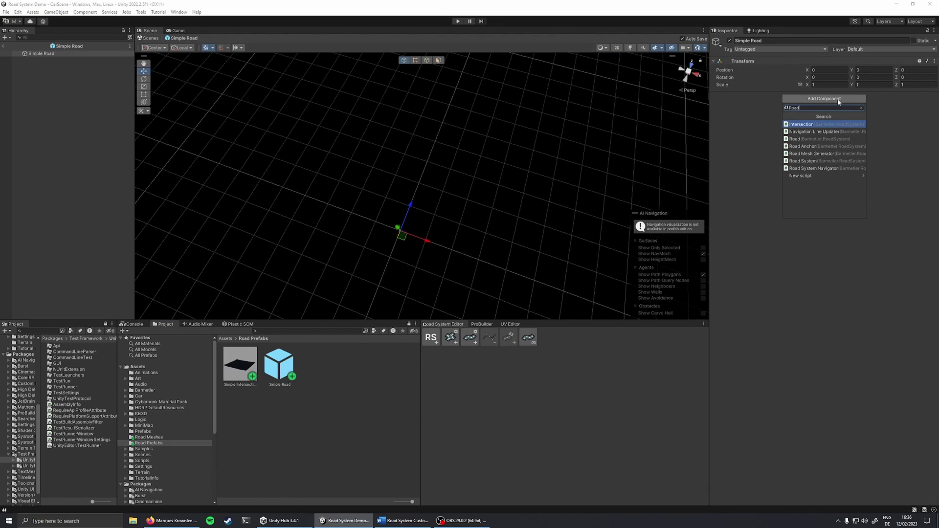
pyautogui.press('Down')
pyautogui.press('Down')
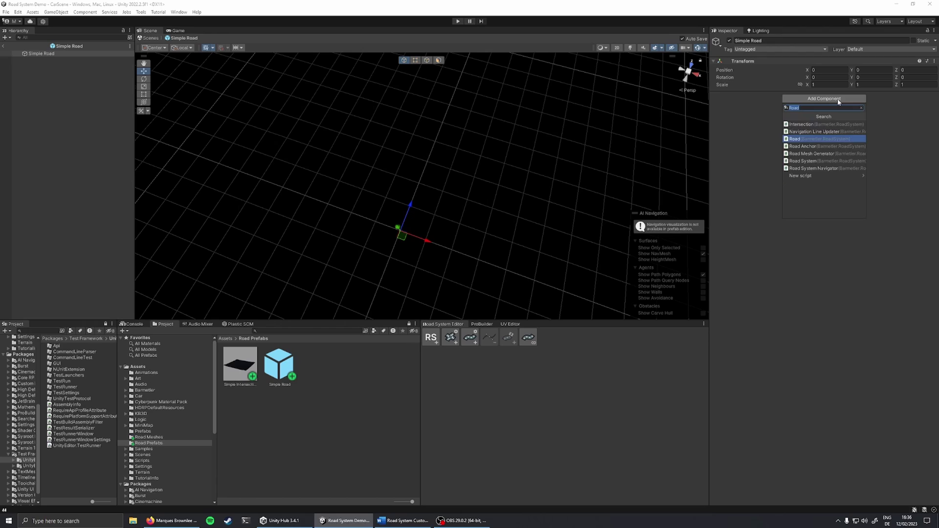
pyautogui.press('Return')
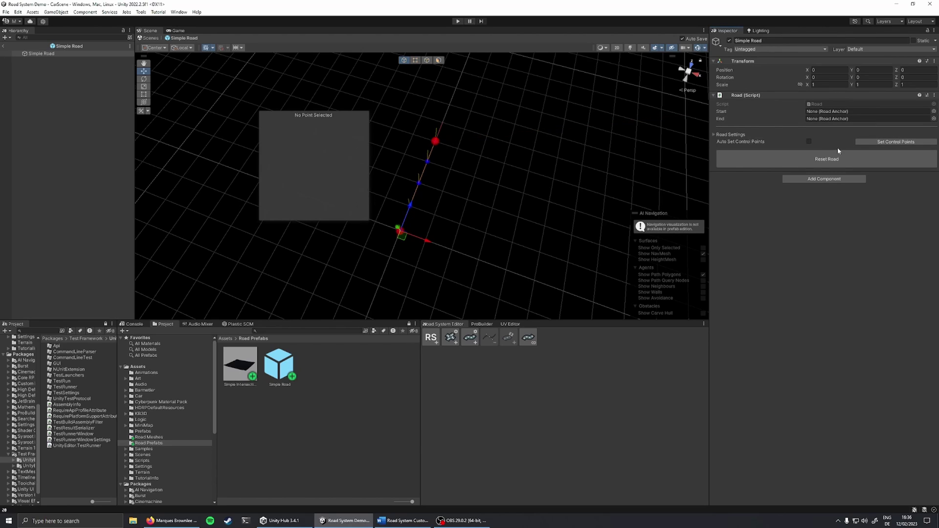
pyautogui.click(823, 181)
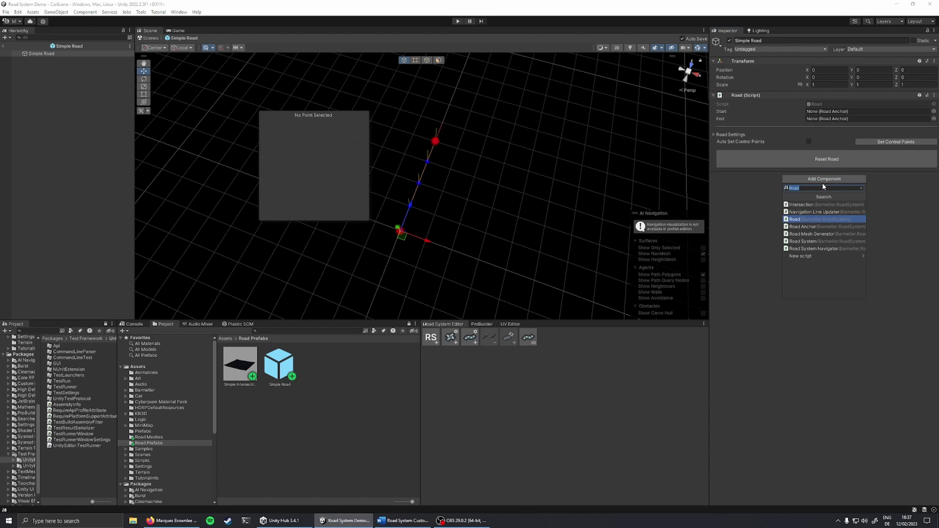
pyautogui.write('road mesh')
pyautogui.press('Return')
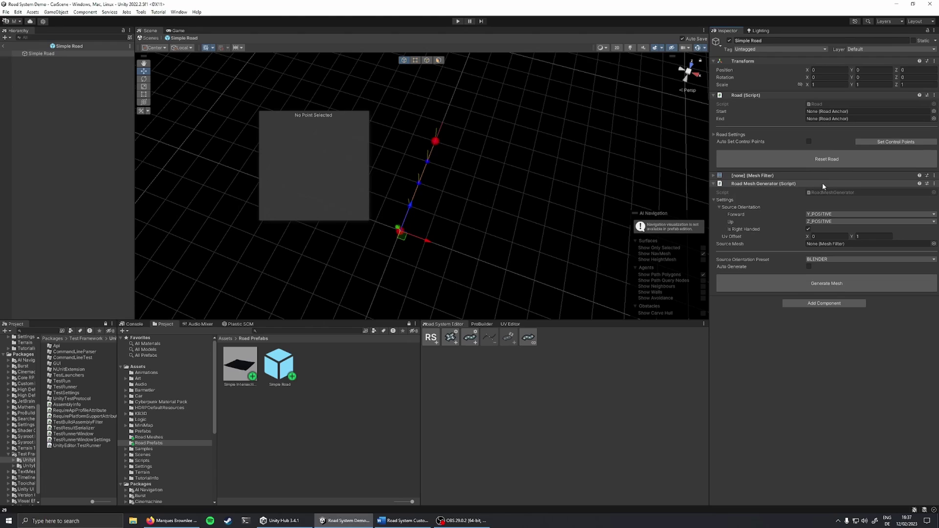
# Step: Add a Mesh Renderer and a Mesh Collider to the Simple Road prefab
pyautogui.click(825, 303)
pyautogui.write('Mesh Renderer')
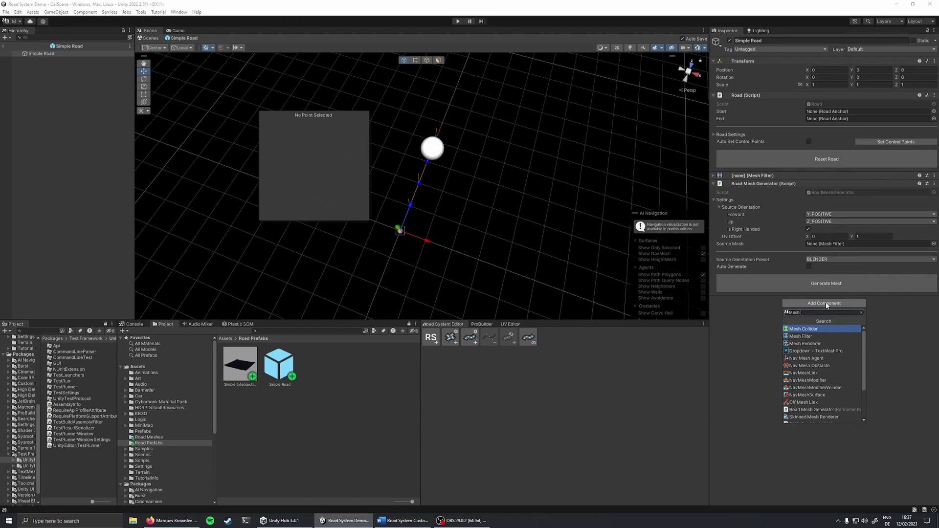
pyautogui.press('Return')
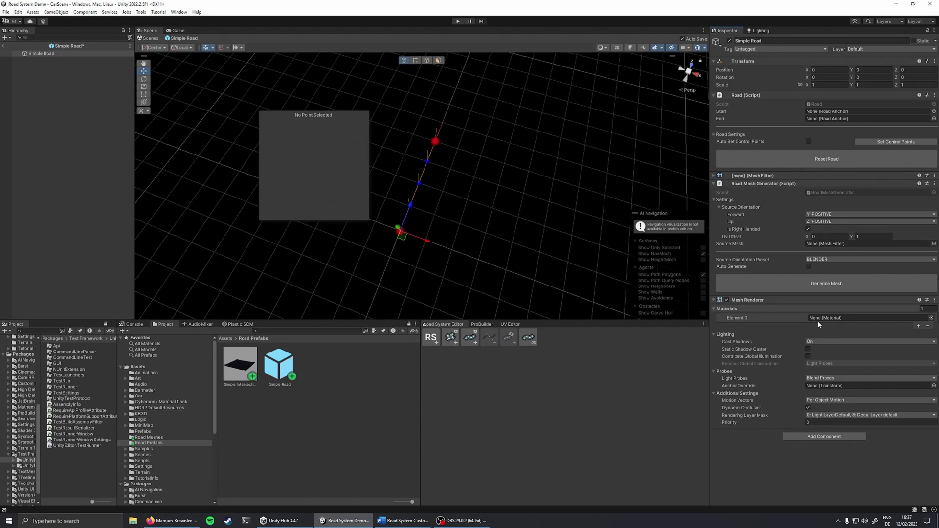
pyautogui.click(824, 436)
pyautogui.write('Mesh C')
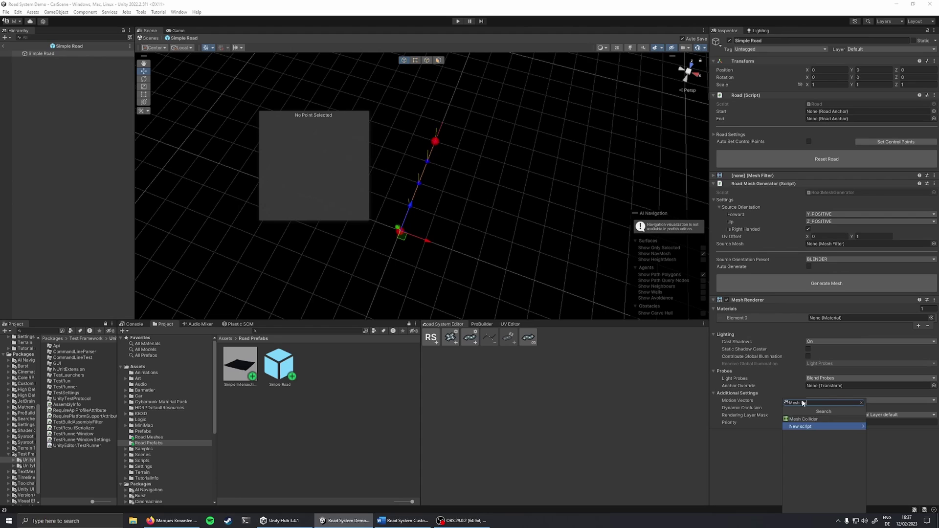
pyautogui.click(803, 419)
# Step: Generate the road mesh with the Simple Road model from Road Meshes as source, and assign the RS_Sidewalk_mat material to its renderer
pyautogui.click(146, 437)
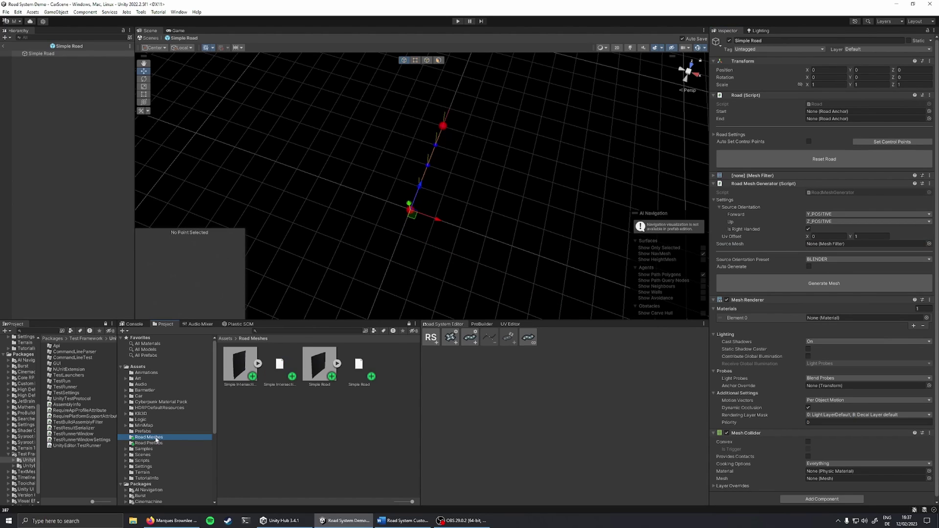
pyautogui.moveTo(316, 373); pyautogui.dragTo(827, 245)
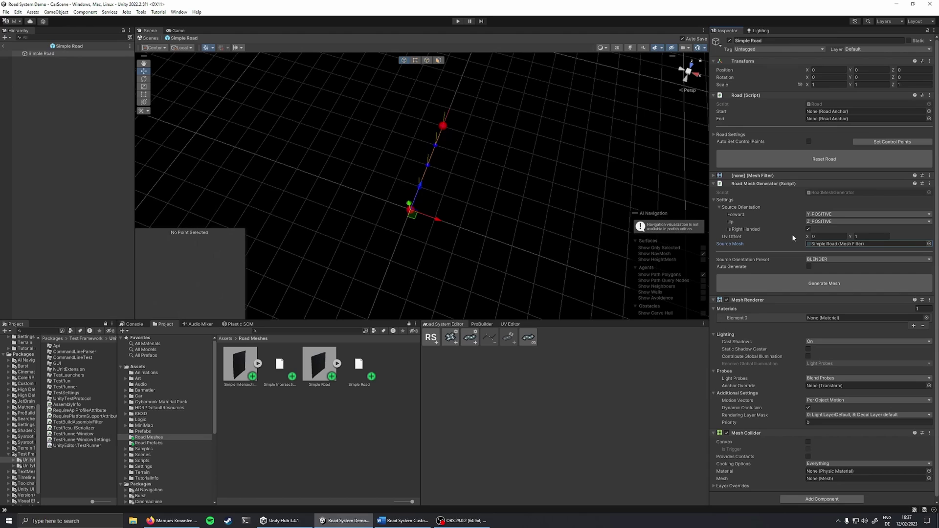
pyautogui.click(814, 285)
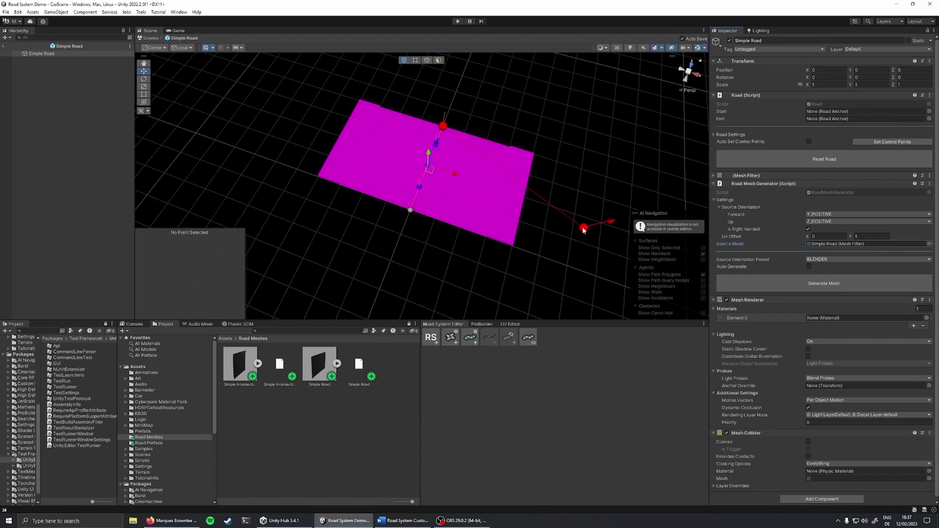
pyautogui.click(926, 315)
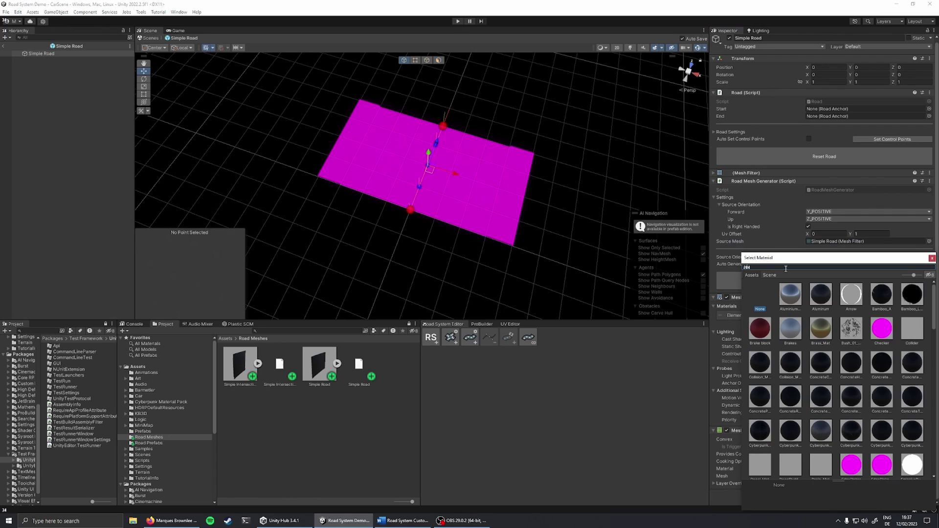
pyautogui.doubleClick(787, 294)
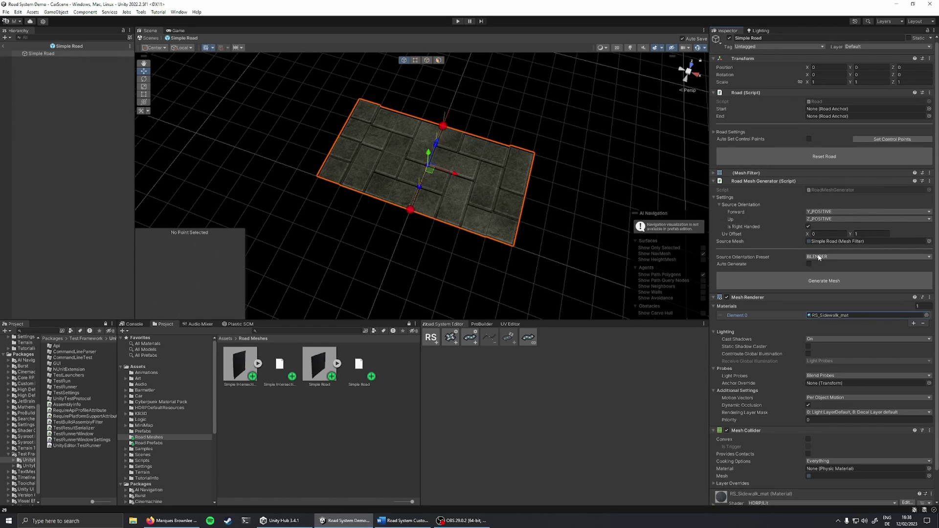
# Step: Try the UNITY source orientation preset on the Road Mesh Generator and switch back to BLENDER
pyautogui.click(838, 256)
pyautogui.click(824, 272)
pyautogui.click(821, 256)
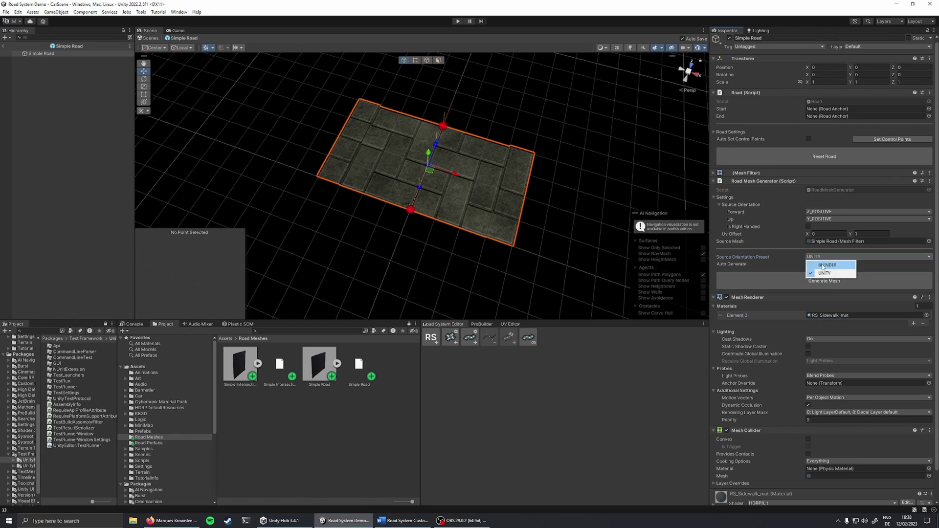
pyautogui.click(821, 264)
# Step: Try X_POSITIVE as the source mesh's forward axis, and restore the BLENDER orientation preset
pyautogui.click(817, 213)
pyautogui.click(820, 212)
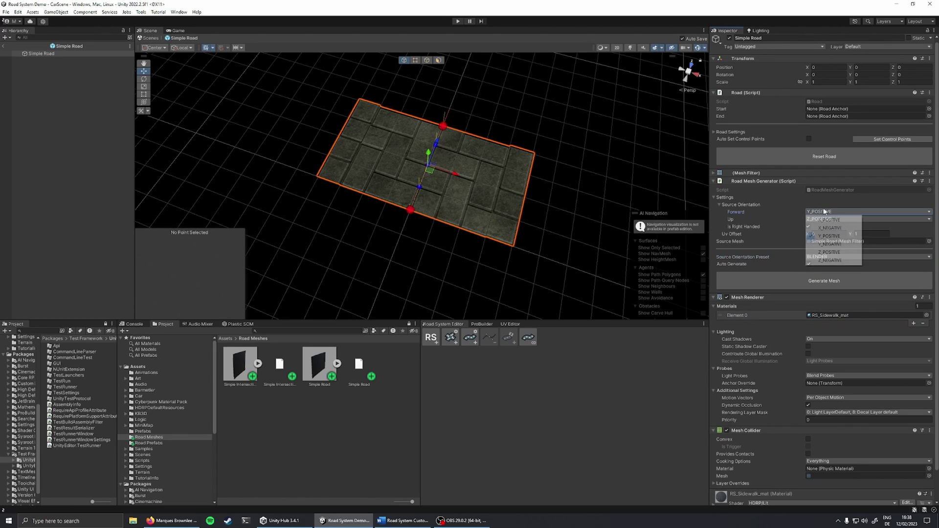
pyautogui.click(819, 212)
pyautogui.click(826, 219)
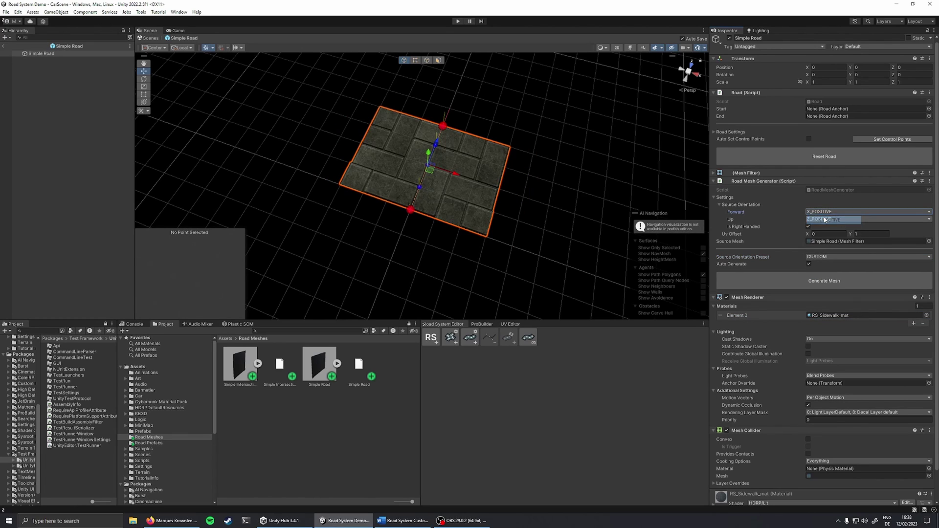
pyautogui.click(812, 256)
pyautogui.click(825, 265)
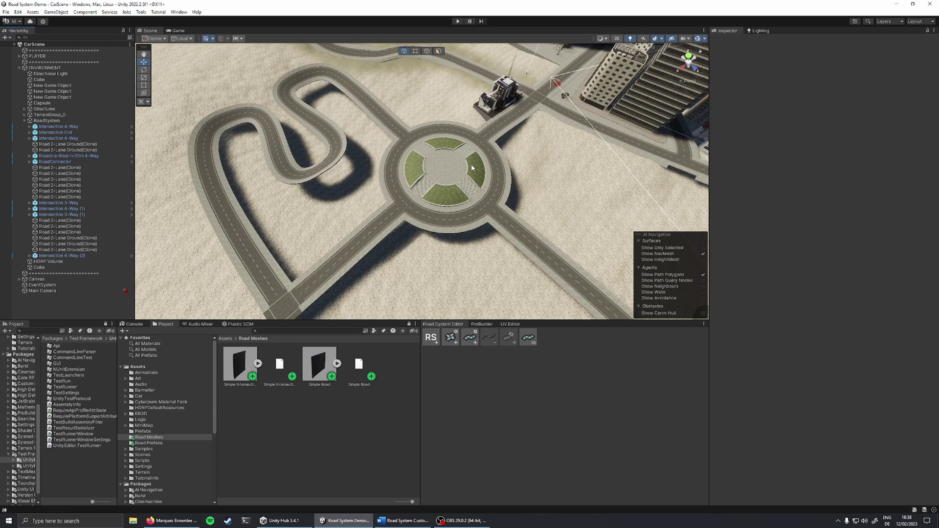
# Step: Create a new intersection in the RoadSystem from the Simple Intersection prefab
pyautogui.moveTo(471, 163); pyautogui.dragTo(482, 114, button='right')
pyautogui.click(46, 121)
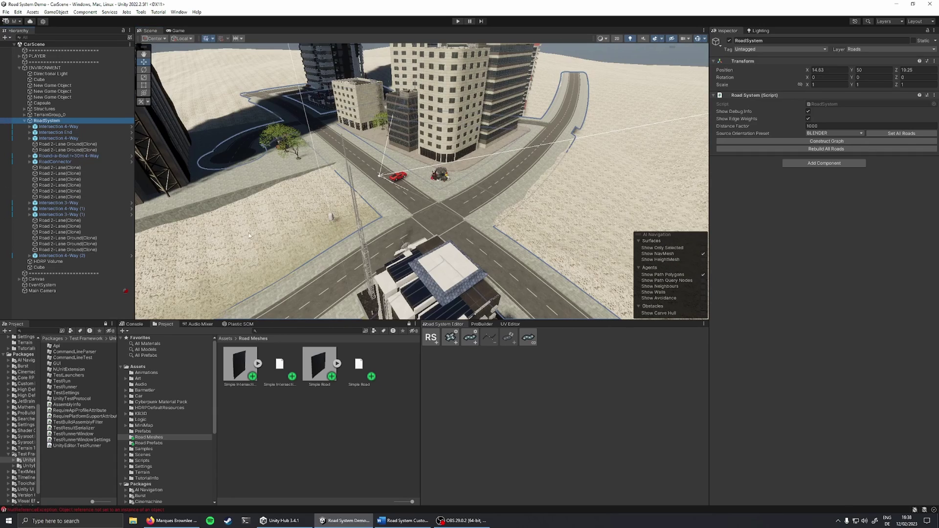
pyautogui.click(451, 341)
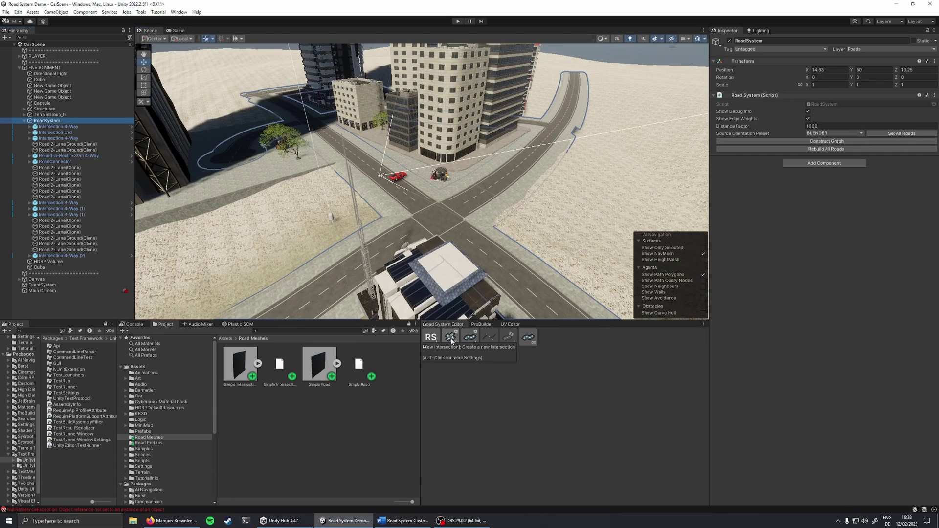
pyautogui.click(149, 443)
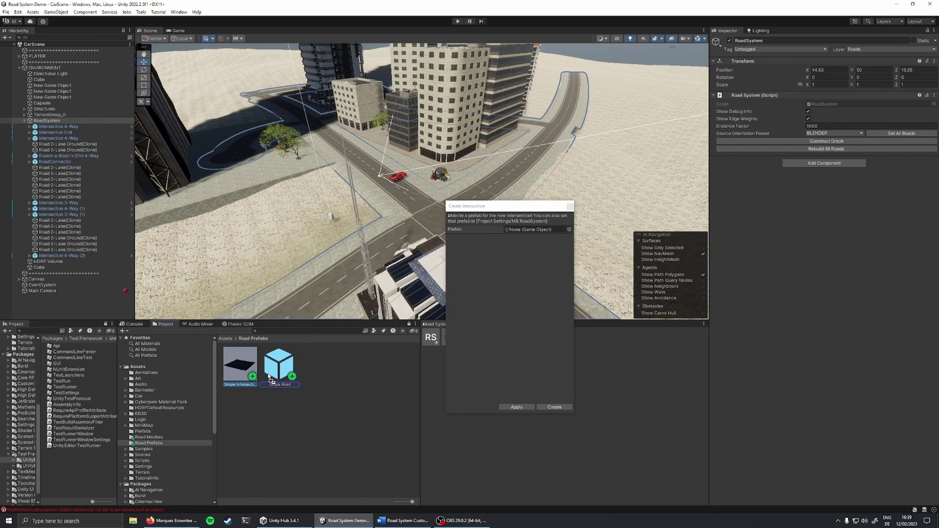
pyautogui.moveTo(240, 372); pyautogui.dragTo(537, 233)
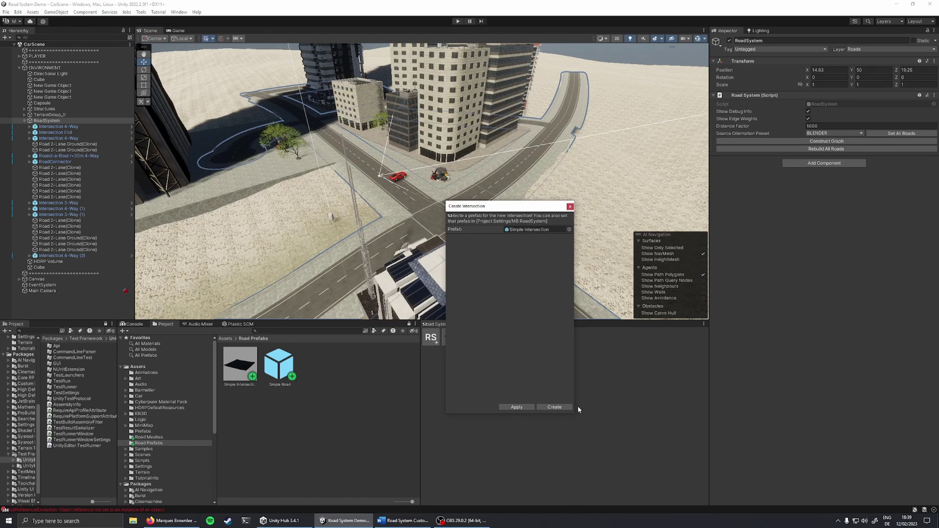
pyautogui.click(562, 406)
# Step: Position the new intersection on the open sand beside the existing roads and save the scene
pyautogui.moveTo(447, 231); pyautogui.dragTo(208, 260)
pyautogui.press('f')
pyautogui.scroll(-3, 334, 239)
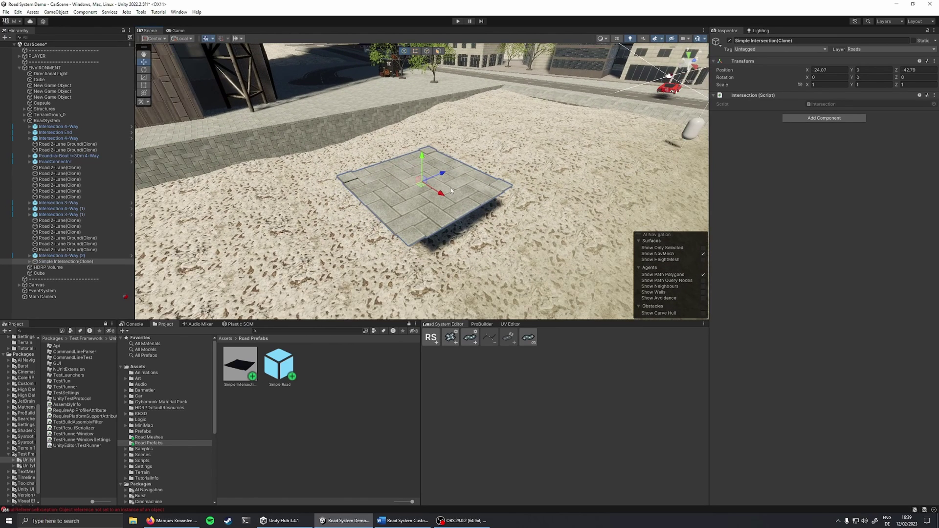
pyautogui.hotkey('ctrl', 's')
pyautogui.scroll(-1, 293, 244)
# Step: Create a road from the new intersection's Anchor North using the Simple Road prefab
pyautogui.click(30, 261)
pyautogui.click(57, 273)
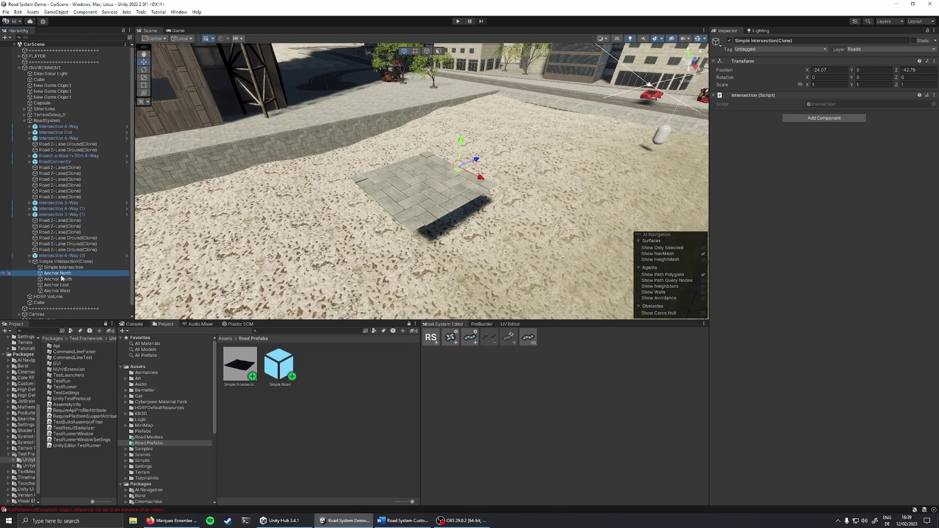
pyautogui.click(469, 341)
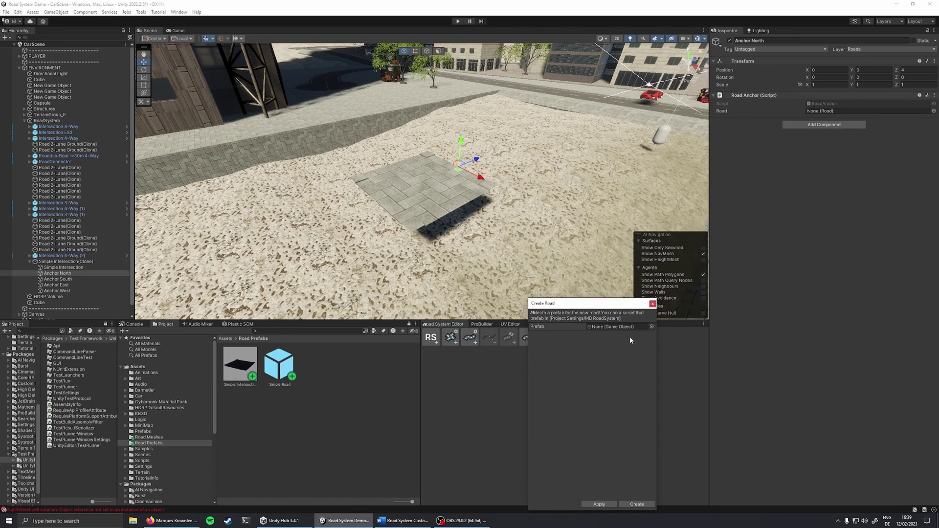
pyautogui.moveTo(286, 377); pyautogui.dragTo(610, 331)
pyautogui.click(637, 504)
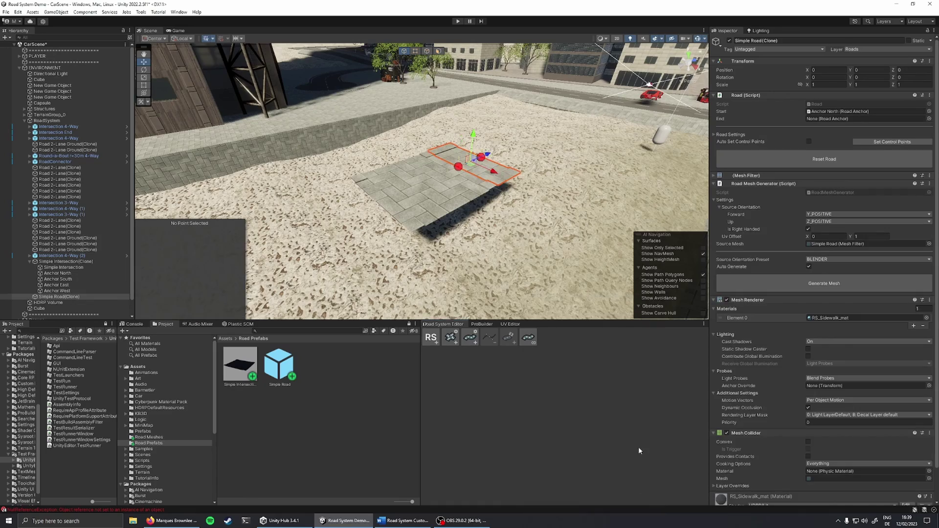
# Step: Move and rotate the new road's end point to stretch the road into a wide curve across the sand
pyautogui.moveTo(580, 181); pyautogui.dragTo(621, 244)
pyautogui.press('e')
pyautogui.moveTo(636, 249); pyautogui.dragTo(550, 195)
pyautogui.click(488, 164)
pyautogui.hotkey('ctrl', 'z')
pyautogui.press('w')
pyautogui.keyDown('alt'); pyautogui.moveTo(550, 195); pyautogui.dragTo(513, 259); pyautogui.keyUp('alt')
pyautogui.moveTo(513, 259); pyautogui.dragTo(376, 237)
pyautogui.press('e')
pyautogui.moveTo(379, 235); pyautogui.dragTo(377, 244)
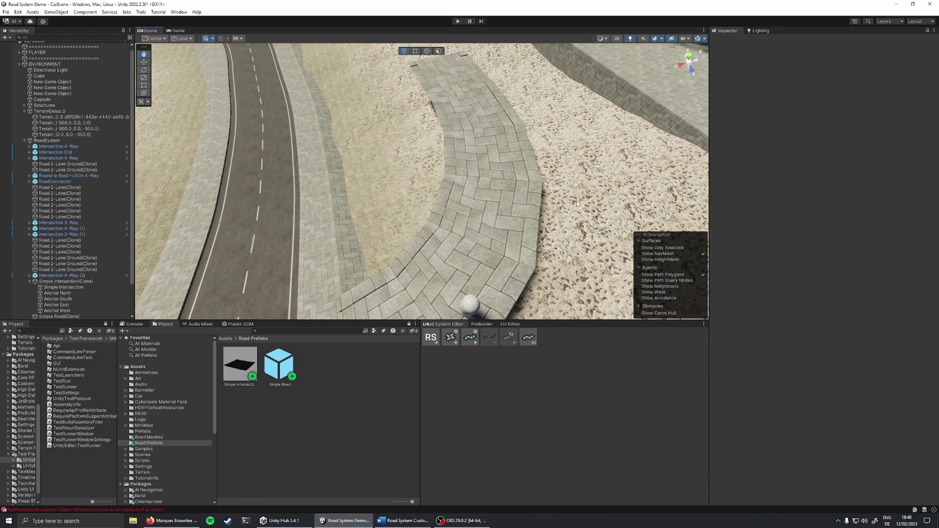
pyautogui.keyDown('alt'); pyautogui.moveTo(576, 204); pyautogui.dragTo(492, 147); pyautogui.keyUp('alt')
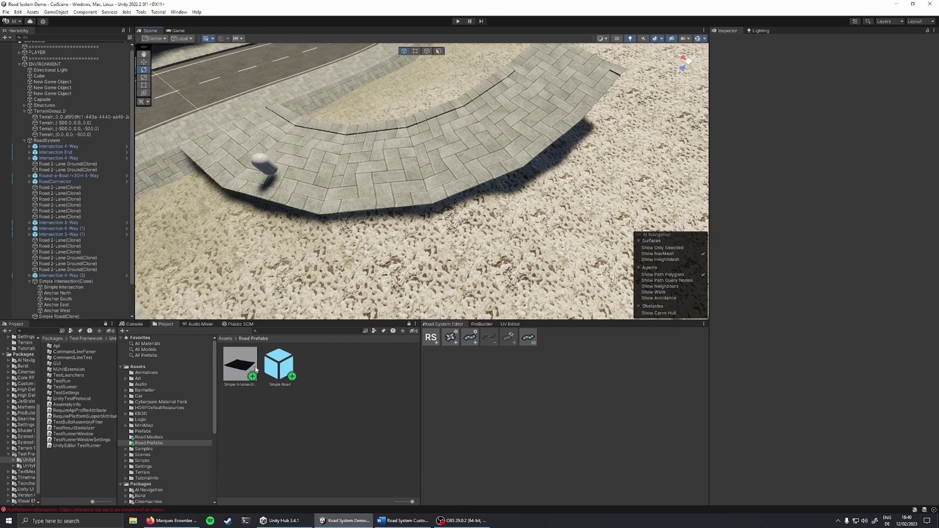
# Step: Open the Simple Road model in Blender, divide the road with five evenly spaced loop cuts across its driving direction, and save the file
pyautogui.click(146, 437)
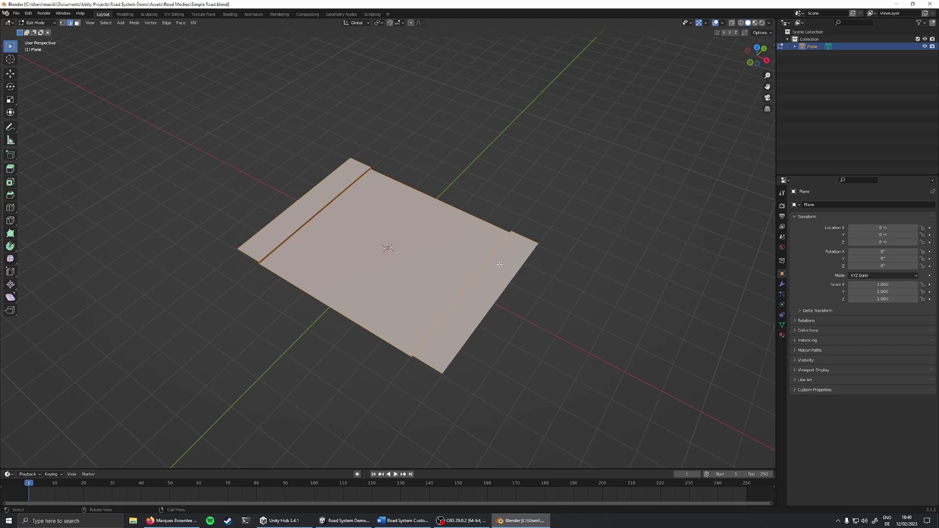
pyautogui.moveTo(560, 252); pyautogui.dragTo(512, 257, button='middle')
pyautogui.hotkey('ctrl', 'r')
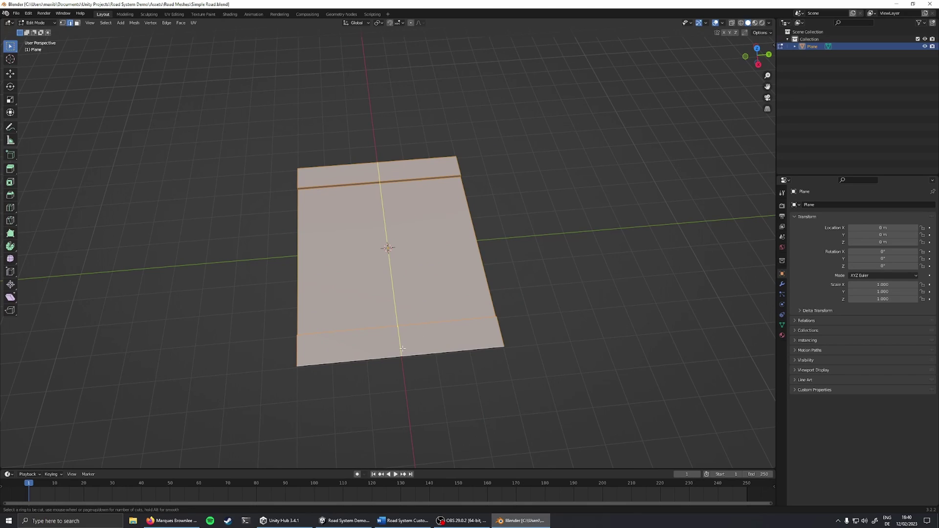
pyautogui.scroll(4, 402, 349)
pyautogui.click(402, 349)
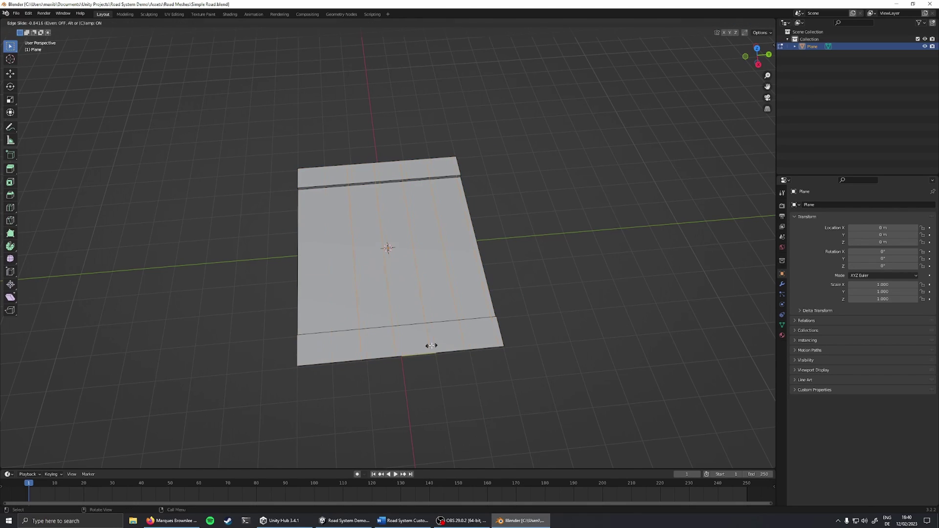
pyautogui.rightClick(430, 346)
pyautogui.hotkey('ctrl', 's')
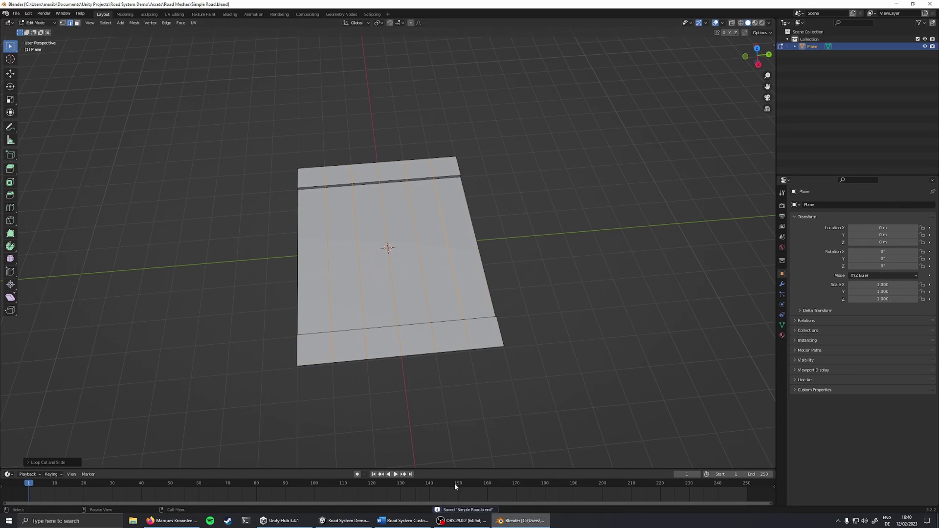
# Step: Switch back to Unity and regenerate the curved road's mesh from the updated Simple Road model
pyautogui.click(345, 521)
pyautogui.click(375, 167)
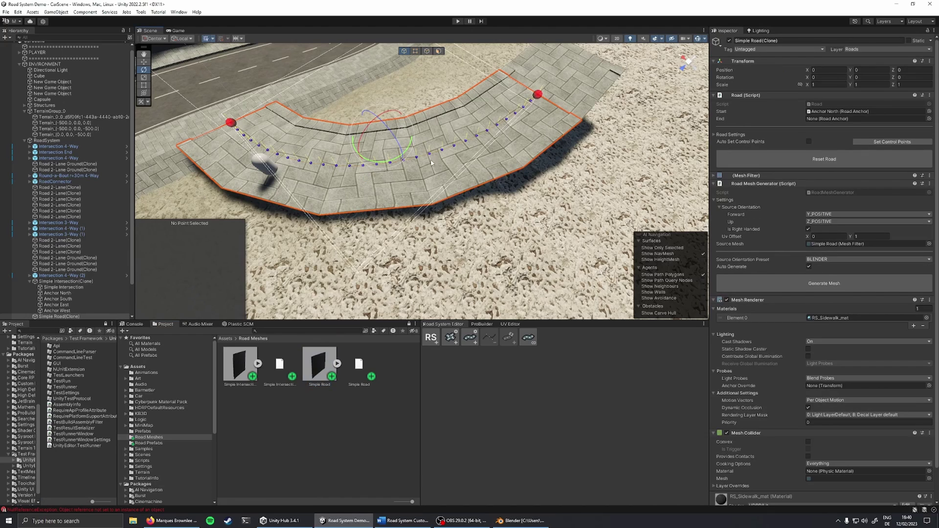
pyautogui.click(824, 284)
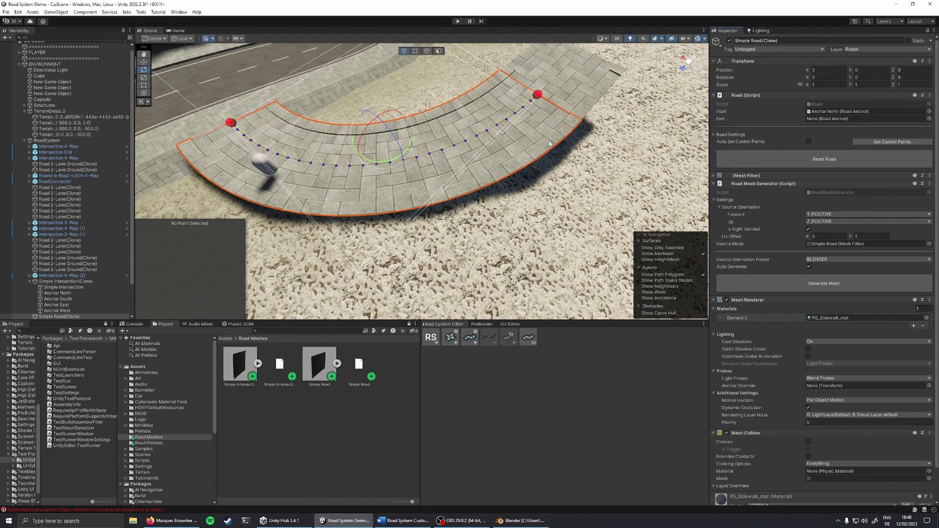
pyautogui.keyDown('alt'); pyautogui.moveTo(468, 151); pyautogui.dragTo(387, 141); pyautogui.keyUp('alt')
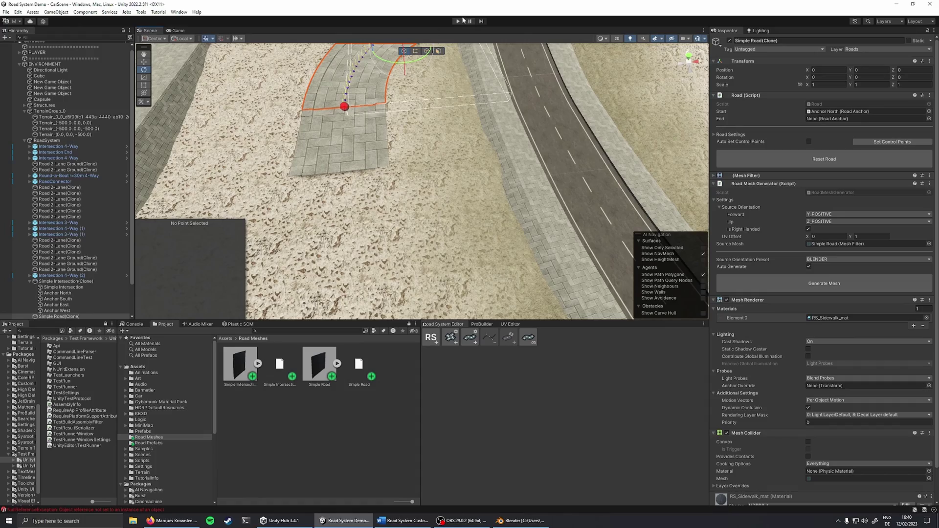